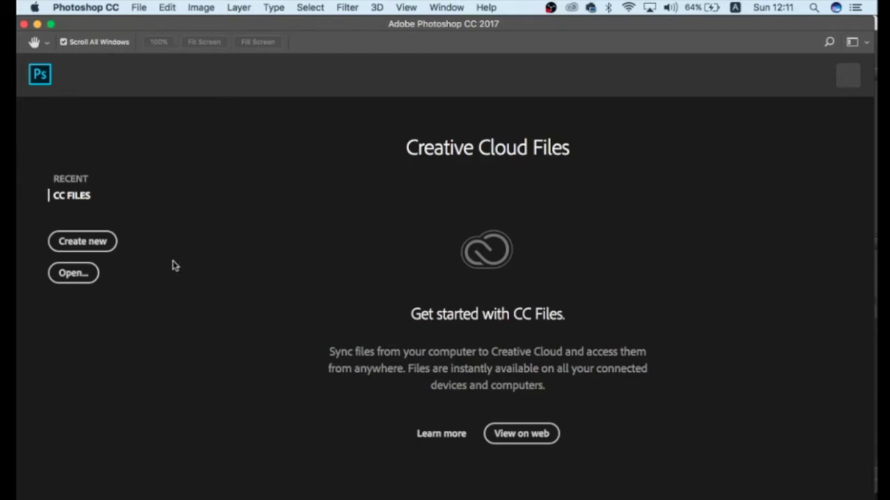
Step: Open SSKJ5966.CR2 from the Post Processing folder using File > Open
{"action": "left_click", "coordinate": [74, 275]}
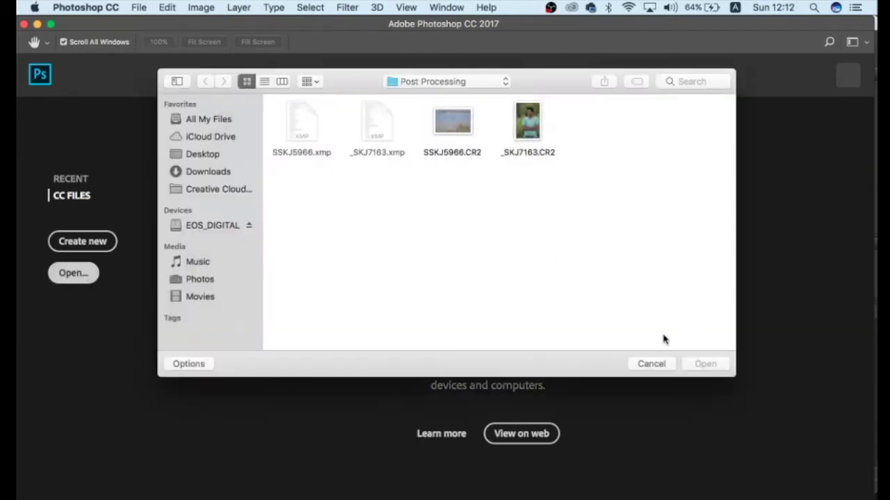
{"action": "left_click", "coordinate": [651, 365]}
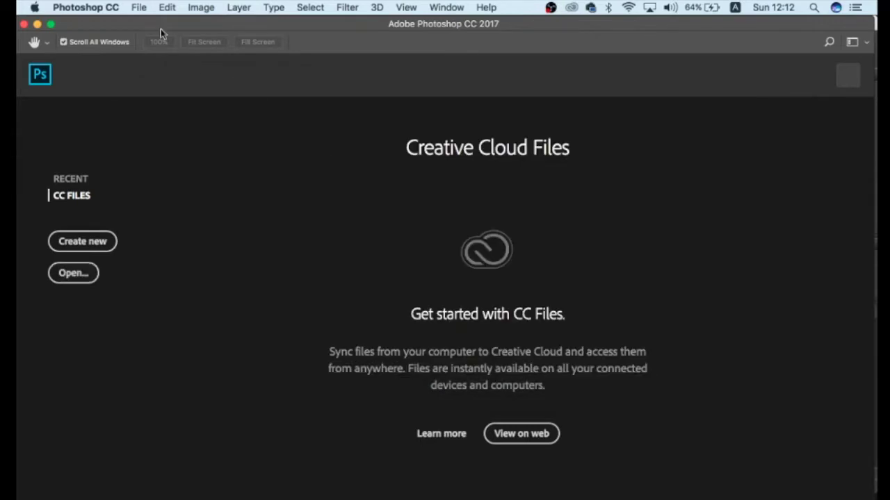
{"action": "left_click", "coordinate": [136, 8]}
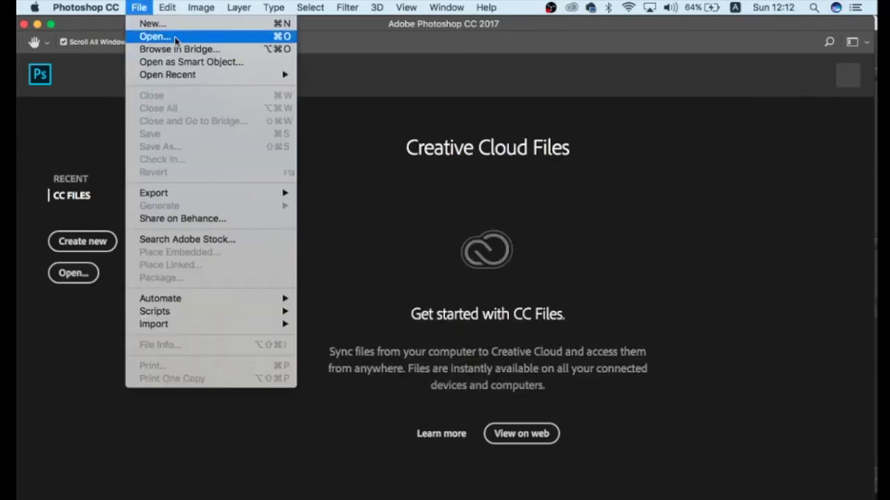
{"action": "left_click", "coordinate": [174, 40]}
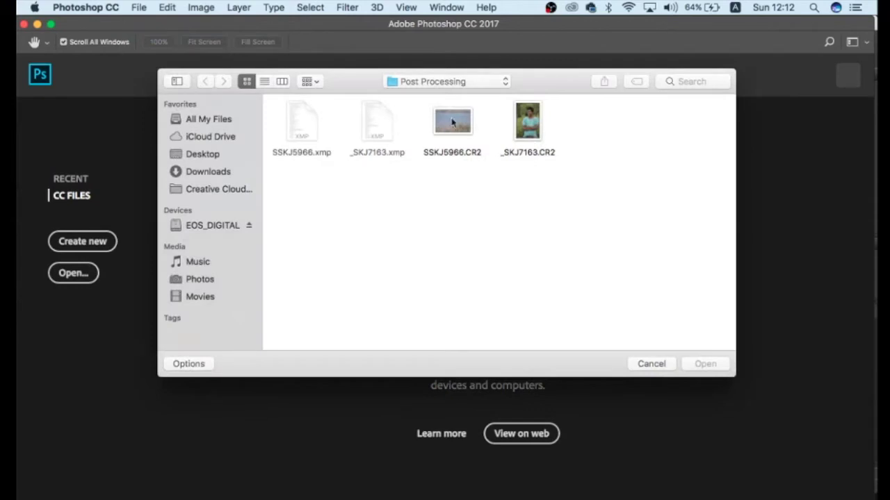
{"action": "left_click", "coordinate": [453, 123]}
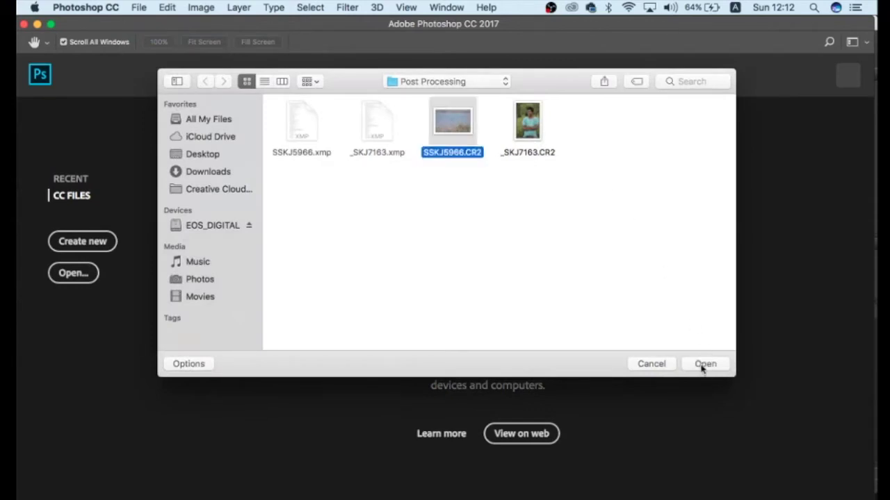
{"action": "left_click", "coordinate": [702, 365]}
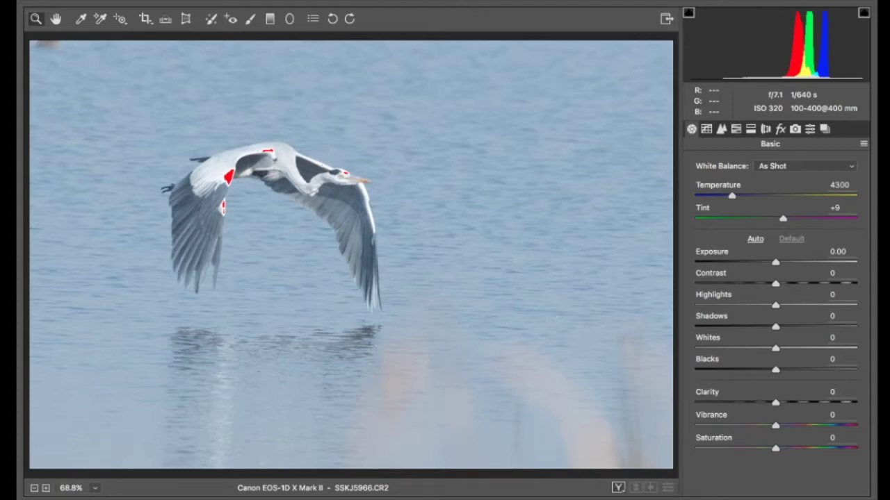
{"action": "left_click", "coordinate": [312, 488]}
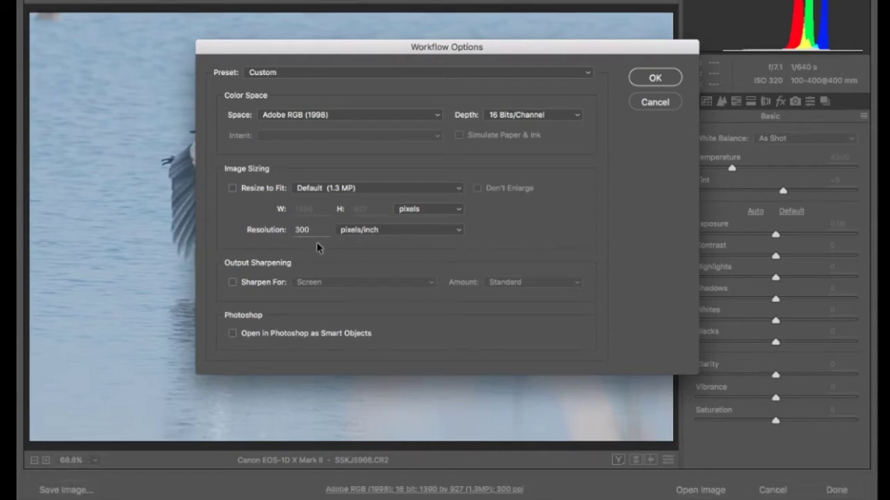
{"action": "left_click", "coordinate": [657, 79]}
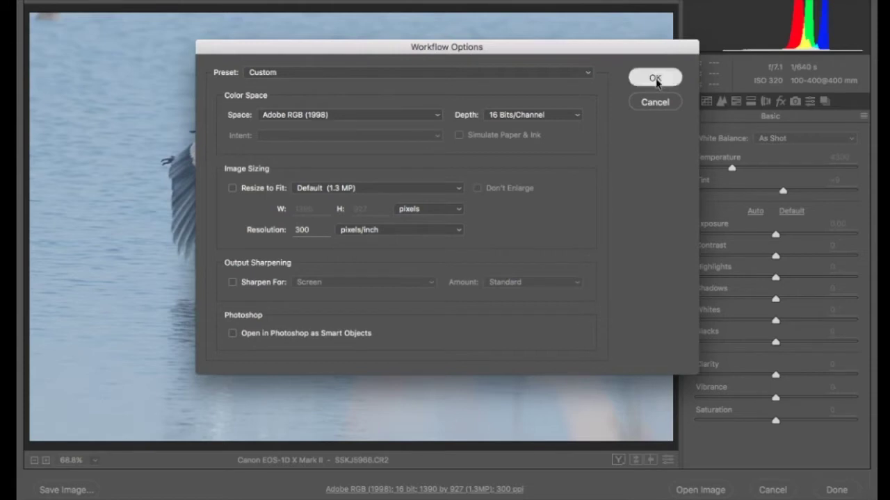
{"action": "left_click", "coordinate": [656, 78]}
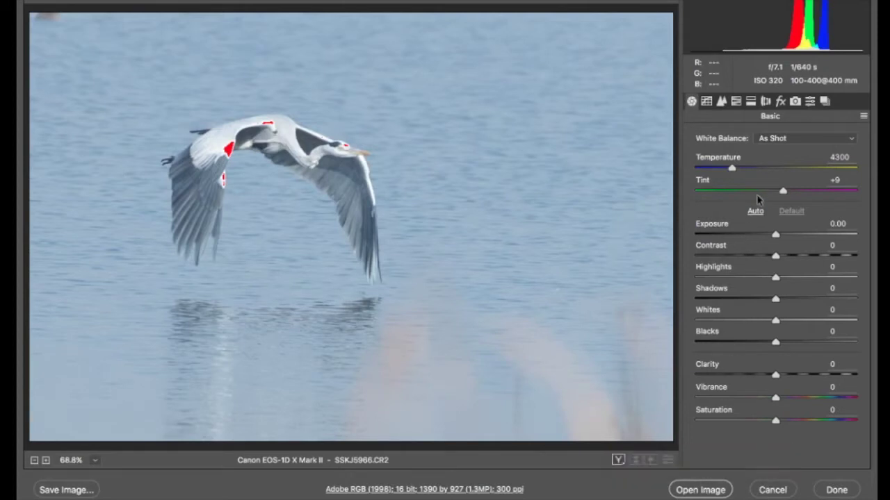
{"action": "mouse_move", "coordinate": [700, 490]}
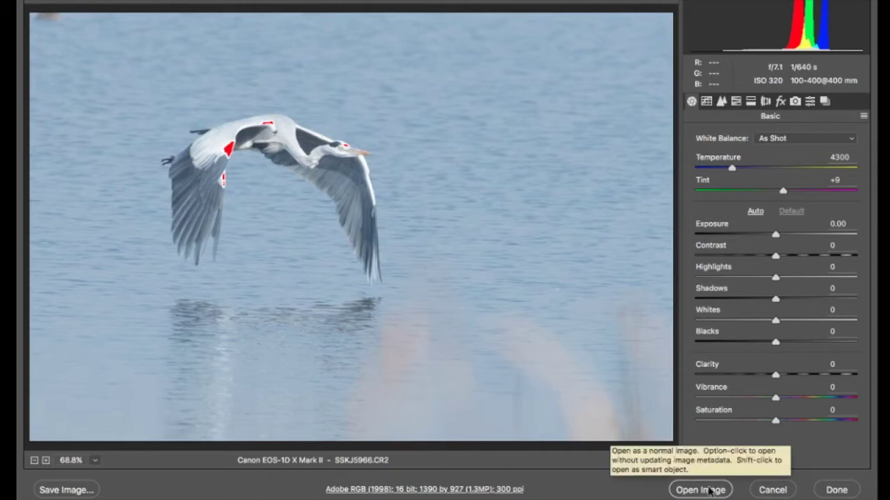
{"action": "left_click", "coordinate": [709, 491]}
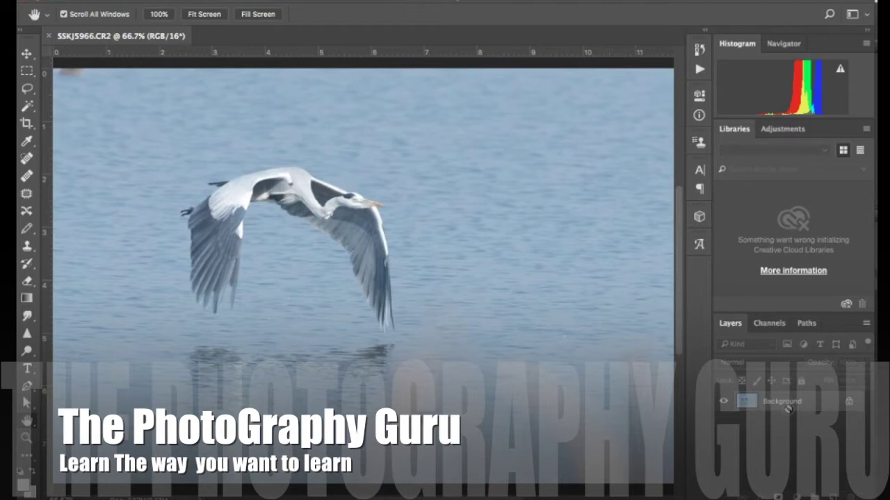
Step: Duplicate the Background layer into Layer 1 with Ctrl+J
{"action": "key", "text": "ctrl+j"}
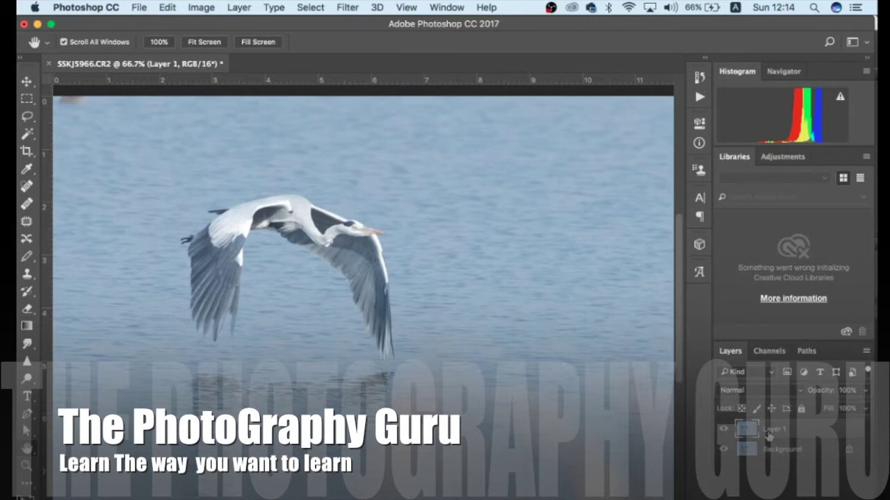
Step: Apply Filter > Camera Raw Filter to Layer 1
{"action": "left_click", "coordinate": [349, 9]}
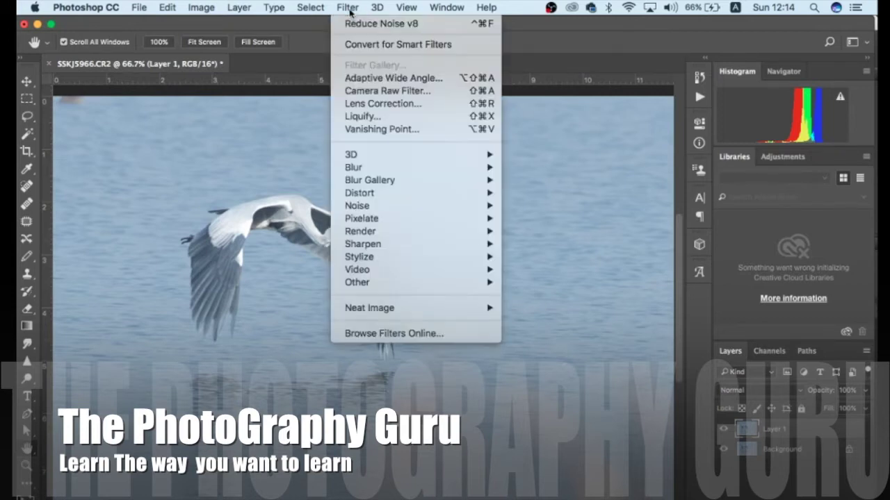
{"action": "left_click", "coordinate": [383, 94]}
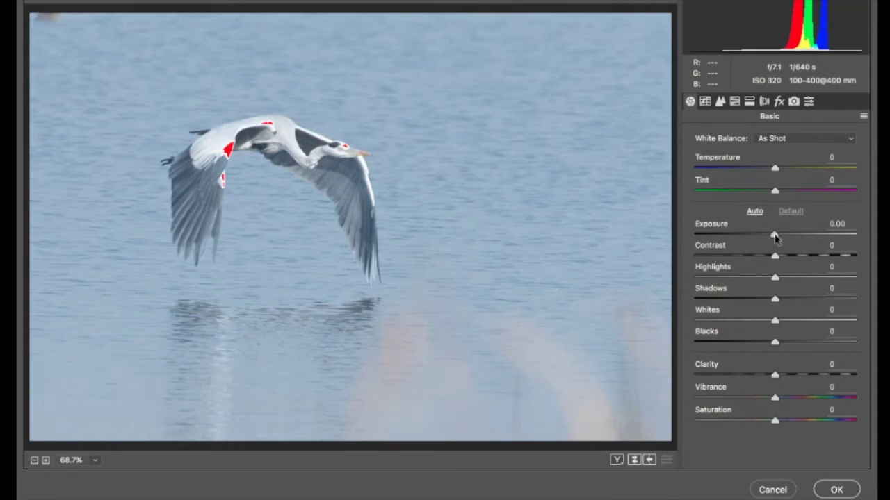
Step: Lower Exposure to -0.15, nudge Contrast up, and try Highlights -22 with darker Shadows
{"action": "left_click_drag", "start_coordinate": [776, 239], "coordinate": [774, 238]}
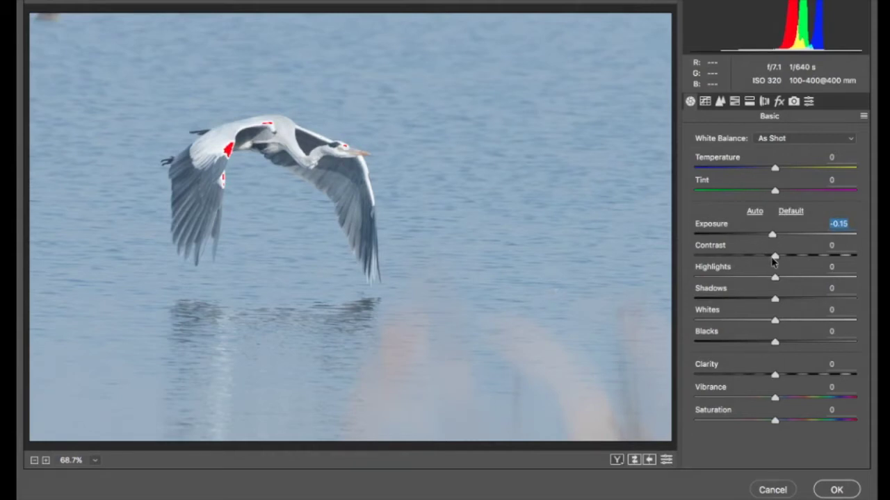
{"action": "left_click_drag", "start_coordinate": [773, 258], "coordinate": [776, 258]}
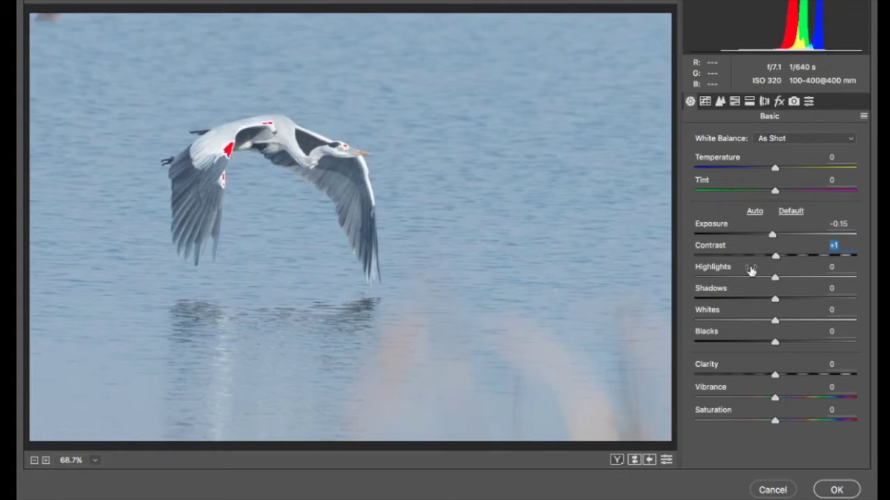
{"action": "left_click_drag", "start_coordinate": [776, 281], "coordinate": [756, 282]}
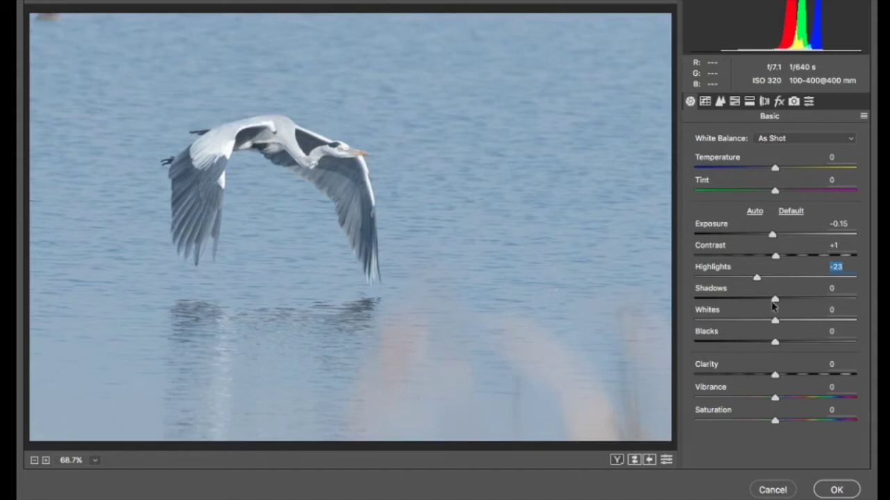
{"action": "left_click_drag", "start_coordinate": [775, 301], "coordinate": [693, 303]}
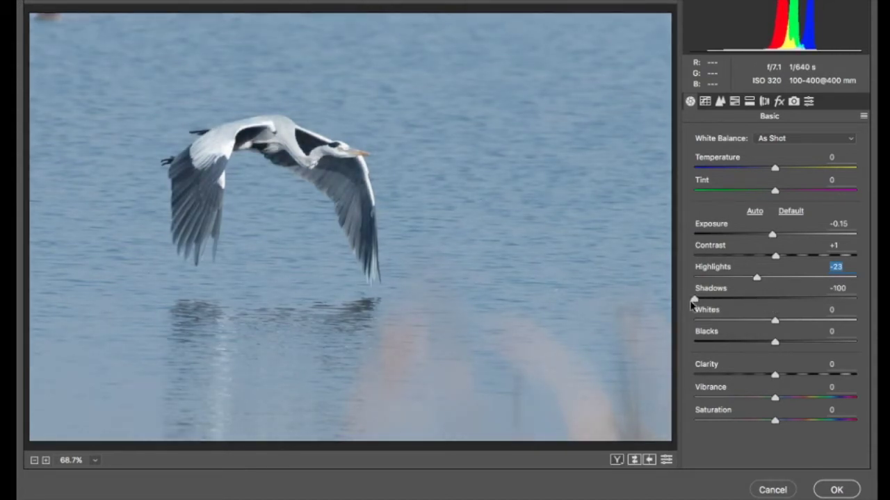
Step: Test Shadows at maximum, settle at -13, then swing Highlights from -100 to +100
{"action": "left_click", "coordinate": [693, 304]}
{"action": "mouse_move", "coordinate": [694, 299]}
{"action": "left_mouse_down"}
{"action": "mouse_move", "coordinate": [836, 299]}
{"action": "mouse_move", "coordinate": [859, 312]}
{"action": "left_mouse_up"}
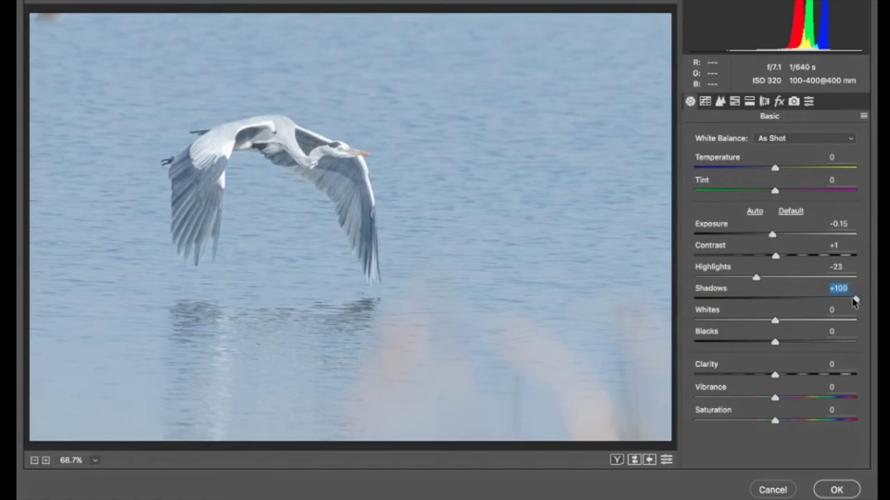
{"action": "left_click_drag", "start_coordinate": [856, 299], "coordinate": [764, 307]}
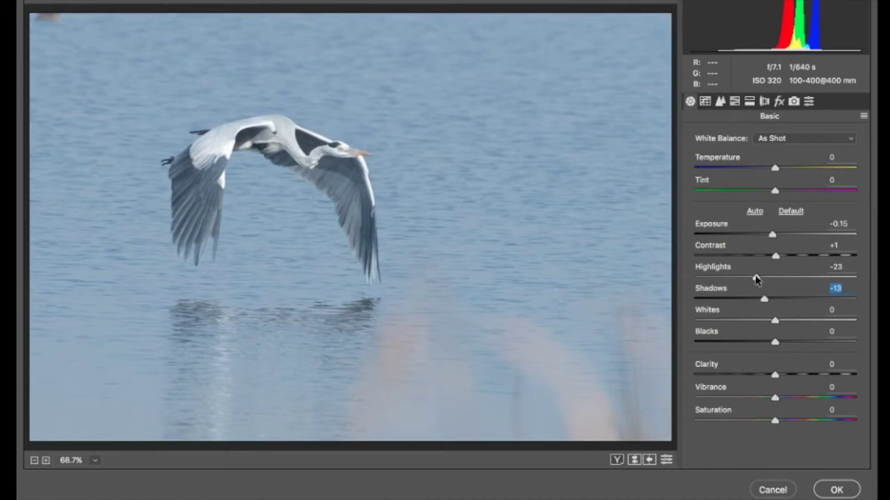
{"action": "left_click_drag", "start_coordinate": [757, 278], "coordinate": [682, 287]}
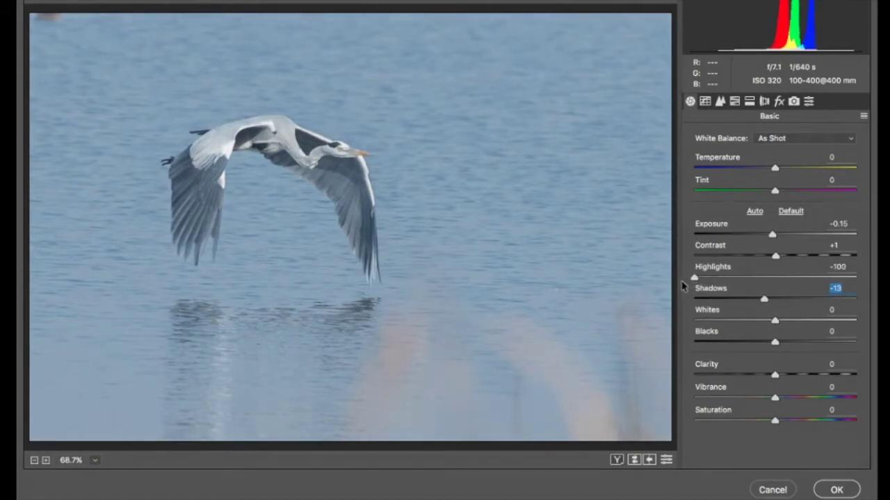
{"action": "mouse_move", "coordinate": [695, 281]}
{"action": "left_mouse_down"}
{"action": "mouse_move", "coordinate": [839, 288]}
{"action": "mouse_move", "coordinate": [752, 288]}
{"action": "left_mouse_up"}
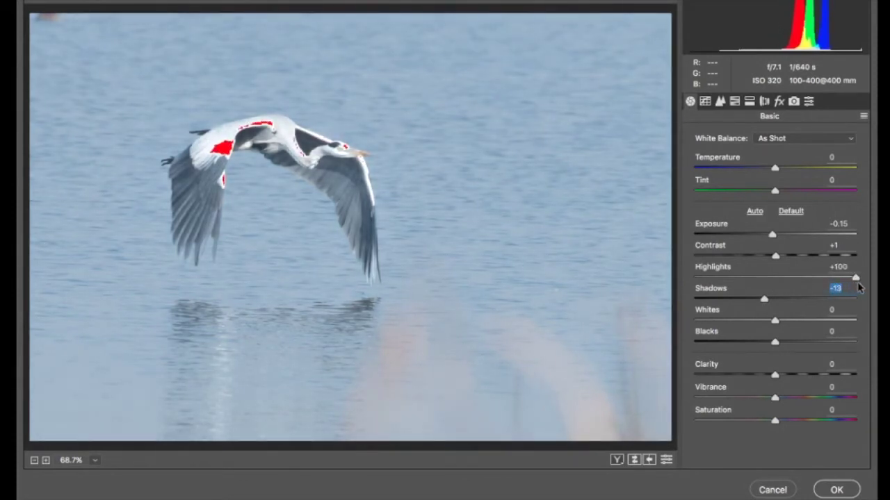
Step: Return Highlights to -22 and preview Whites at +100 before easing them back
{"action": "left_click_drag", "start_coordinate": [752, 285], "coordinate": [757, 287]}
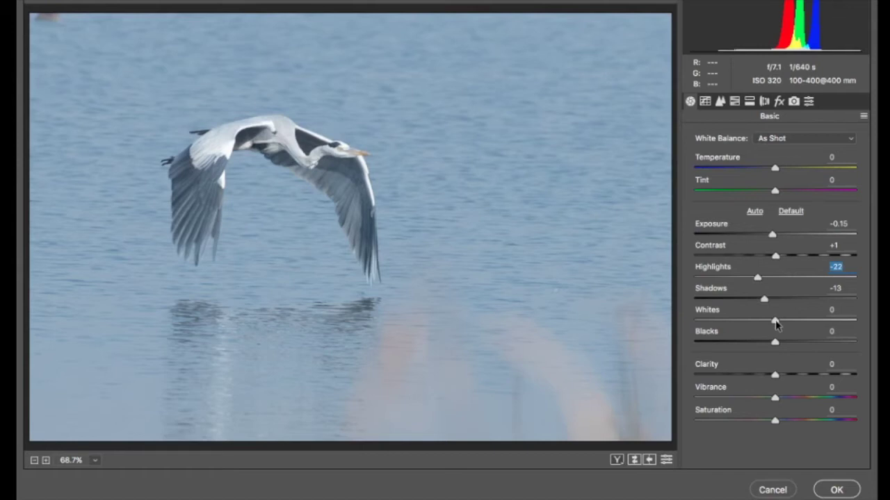
{"action": "left_click_drag", "start_coordinate": [775, 322], "coordinate": [874, 322]}
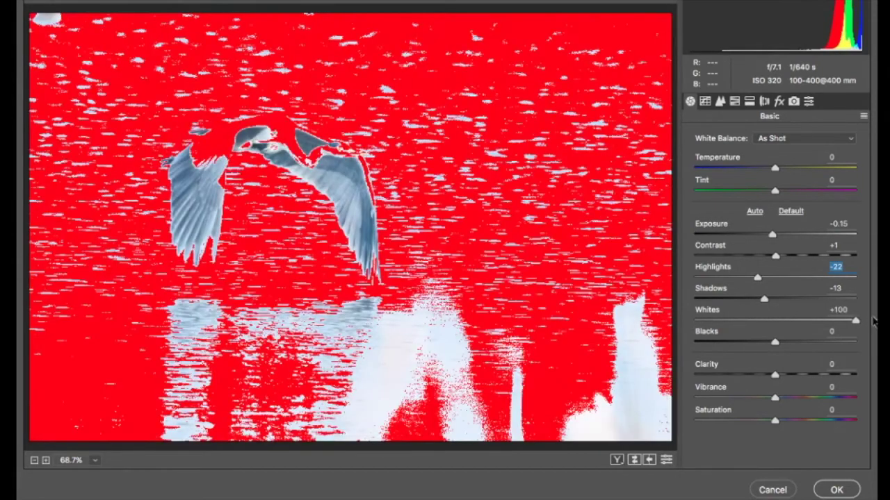
{"action": "left_click_drag", "start_coordinate": [871, 321], "coordinate": [776, 328]}
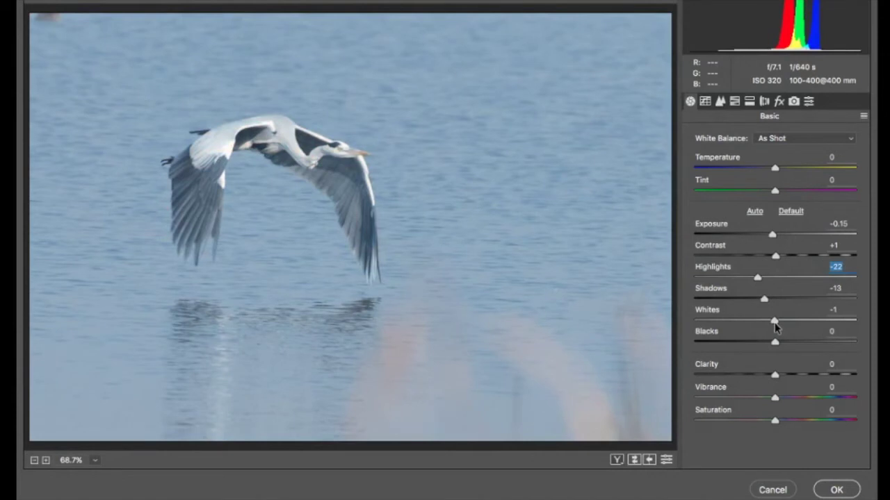
{"action": "left_click", "coordinate": [776, 328]}
Step: Compare Blacks at -100 and +100, then set Blacks to -8
{"action": "left_click_drag", "start_coordinate": [776, 344], "coordinate": [692, 346]}
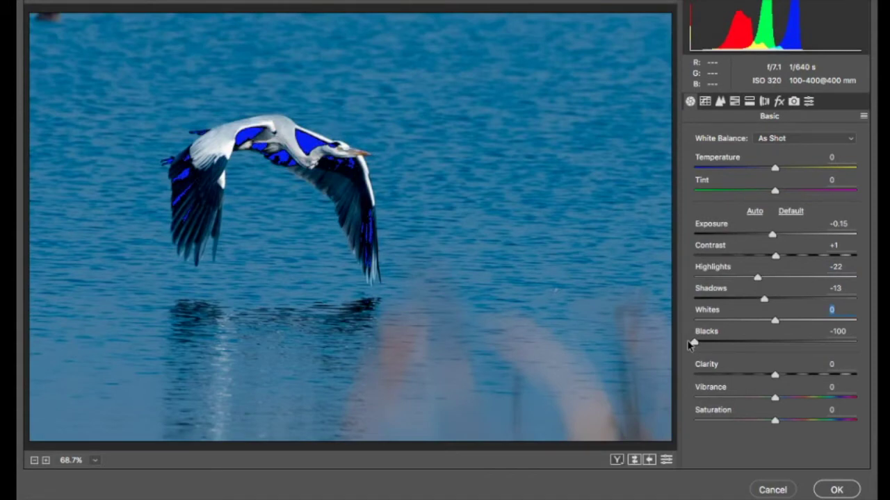
{"action": "left_click_drag", "start_coordinate": [691, 346], "coordinate": [867, 346]}
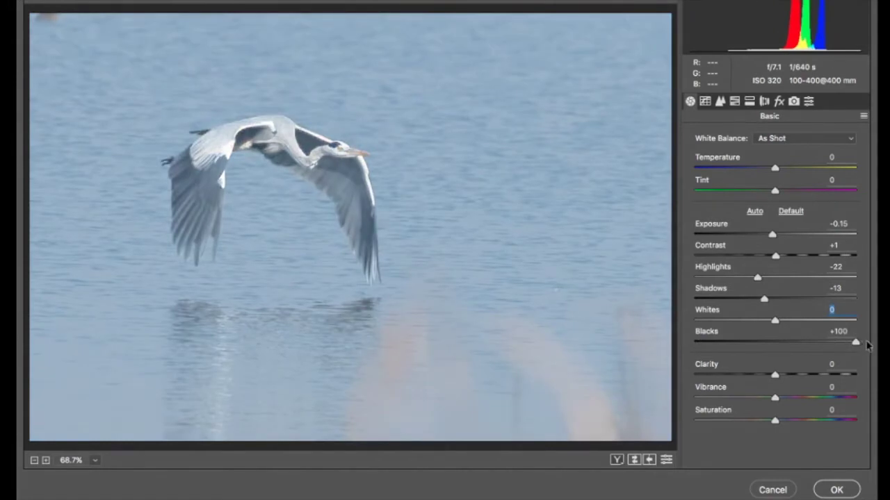
{"action": "left_click_drag", "start_coordinate": [857, 343], "coordinate": [769, 343]}
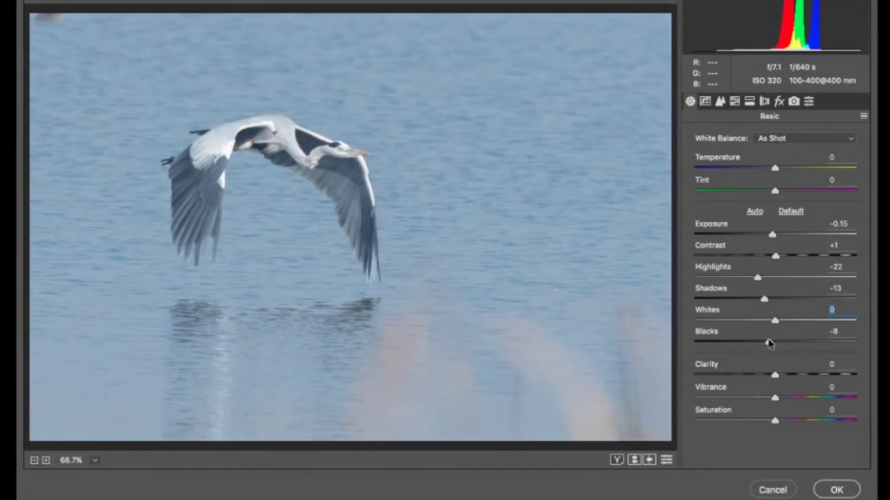
{"action": "left_click", "coordinate": [769, 344]}
Step: Push Clarity to maximum to judge it, then bring it down to +13
{"action": "left_click_drag", "start_coordinate": [775, 375], "coordinate": [781, 376]}
{"action": "left_click", "coordinate": [781, 376]}
{"action": "left_click_drag", "start_coordinate": [781, 376], "coordinate": [874, 376]}
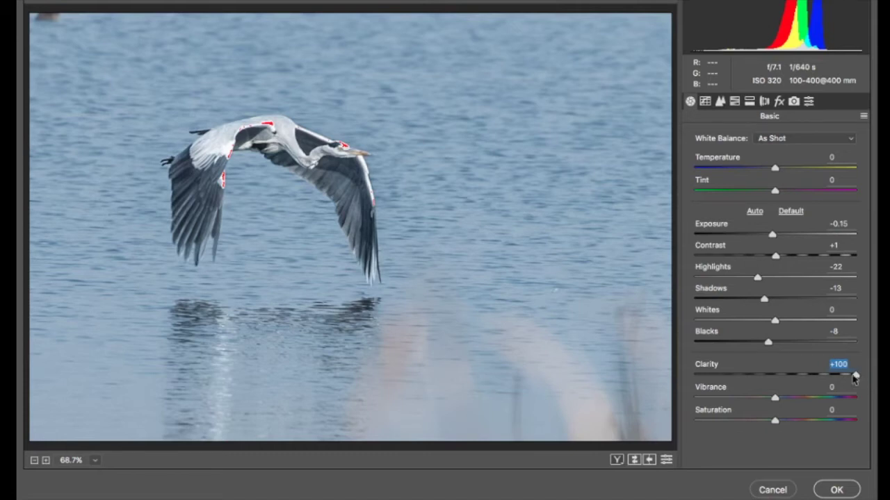
{"action": "left_click_drag", "start_coordinate": [855, 376], "coordinate": [797, 379]}
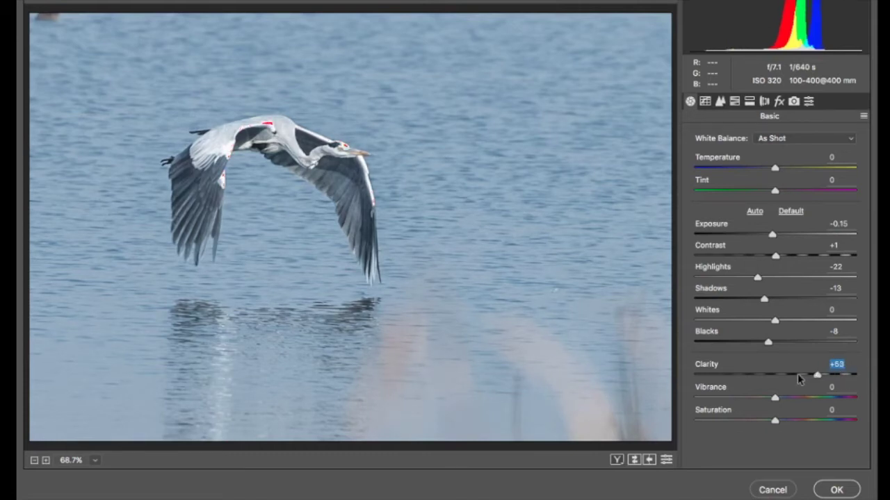
{"action": "left_click_drag", "start_coordinate": [817, 376], "coordinate": [784, 378]}
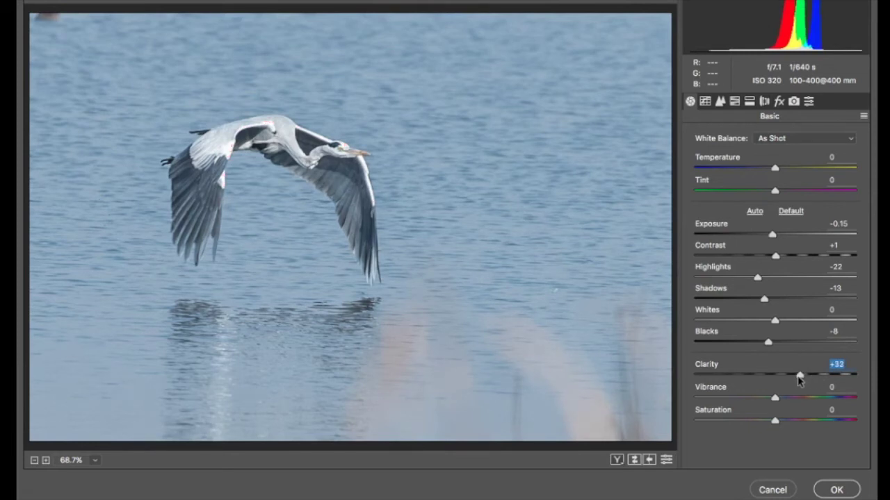
{"action": "left_click_drag", "start_coordinate": [783, 379], "coordinate": [784, 379]}
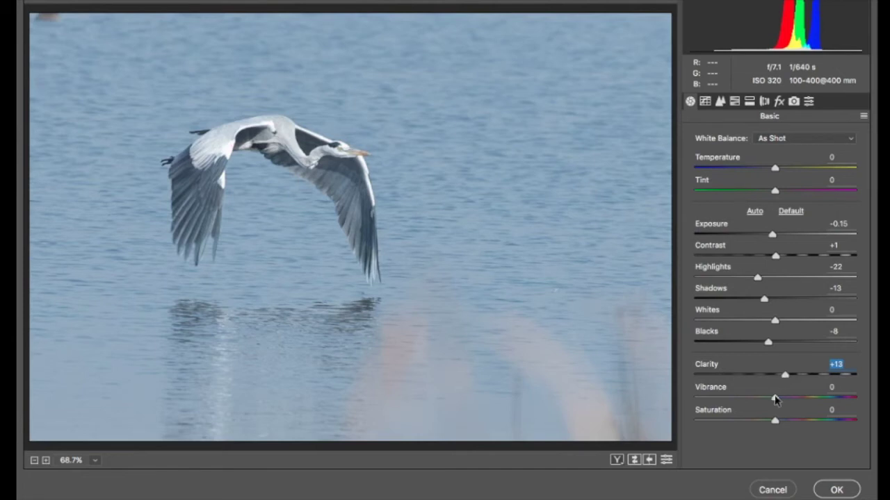
Step: Add Vibrance +3, preview and reset Saturation to 0, and test a cooler Temperature
{"action": "left_click_drag", "start_coordinate": [775, 399], "coordinate": [777, 399]}
{"action": "left_click", "coordinate": [777, 400]}
{"action": "mouse_move", "coordinate": [774, 421]}
{"action": "left_mouse_down"}
{"action": "mouse_move", "coordinate": [830, 425]}
{"action": "mouse_move", "coordinate": [689, 423]}
{"action": "mouse_move", "coordinate": [857, 421]}
{"action": "mouse_move", "coordinate": [799, 435]}
{"action": "left_mouse_up"}
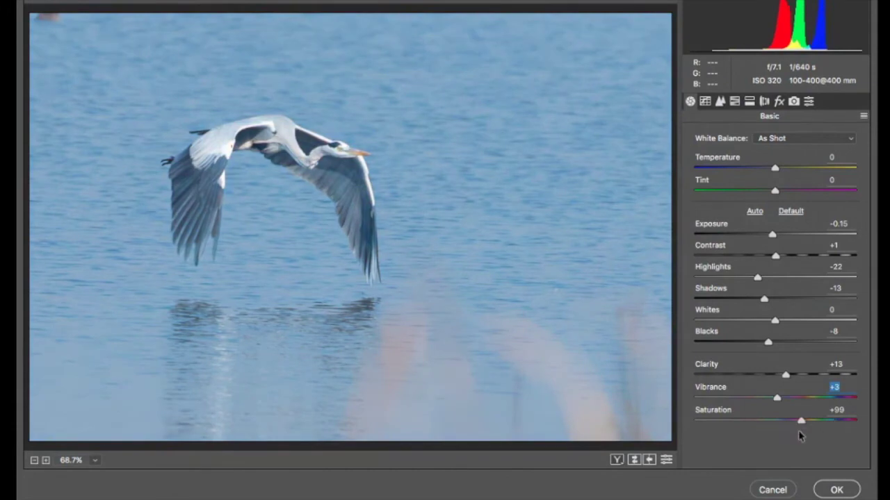
{"action": "double_click", "coordinate": [800, 421]}
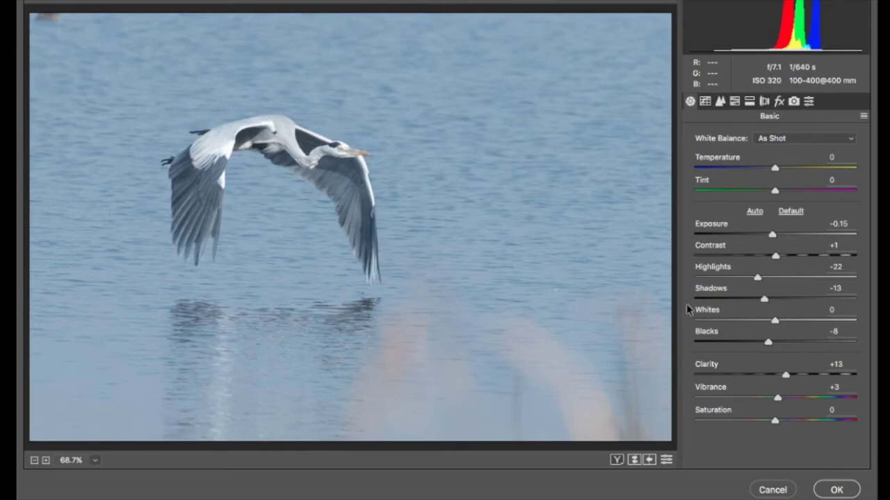
{"action": "mouse_move", "coordinate": [775, 169]}
{"action": "left_mouse_down"}
{"action": "mouse_move", "coordinate": [695, 175]}
{"action": "mouse_move", "coordinate": [854, 171]}
{"action": "mouse_move", "coordinate": [776, 170]}
{"action": "left_mouse_up"}
Step: Apply the Camera Raw edits and toggle Layer 1 twice to compare against the original
{"action": "left_click", "coordinate": [776, 170]}
{"action": "key", "text": "Return"}
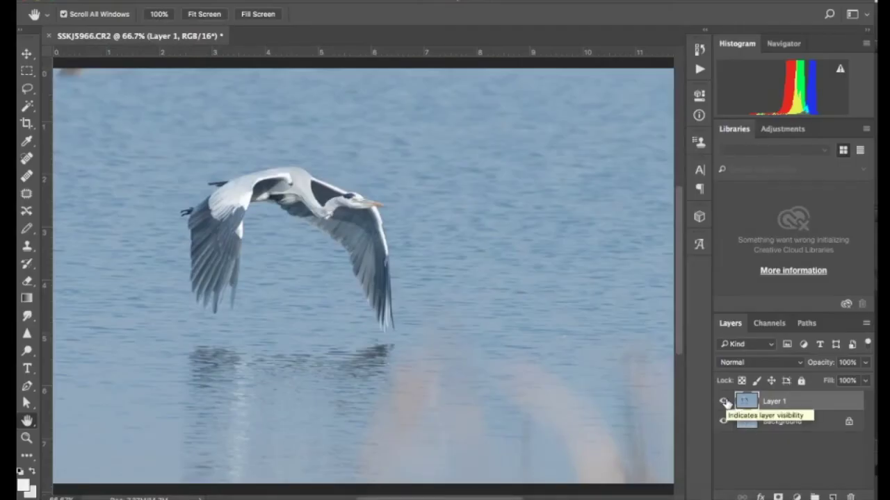
{"action": "left_click", "coordinate": [724, 402]}
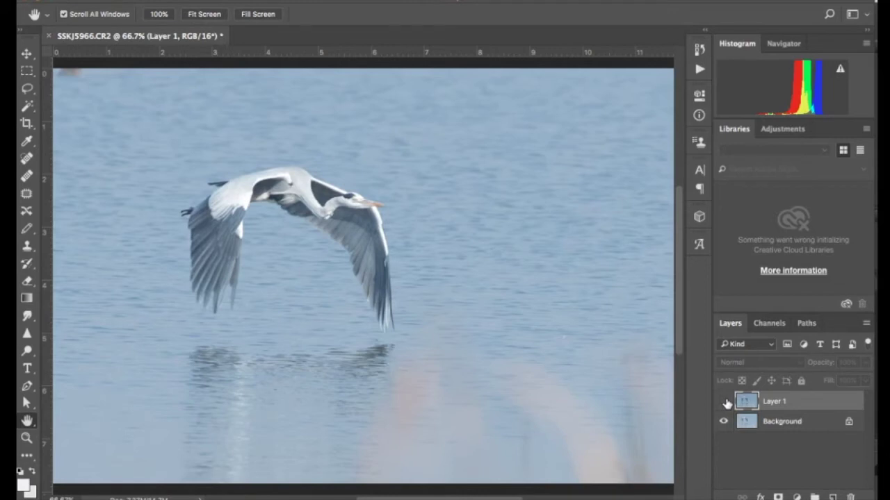
{"action": "left_click", "coordinate": [725, 402]}
{"action": "left_click", "coordinate": [724, 401]}
{"action": "left_click", "coordinate": [724, 402]}
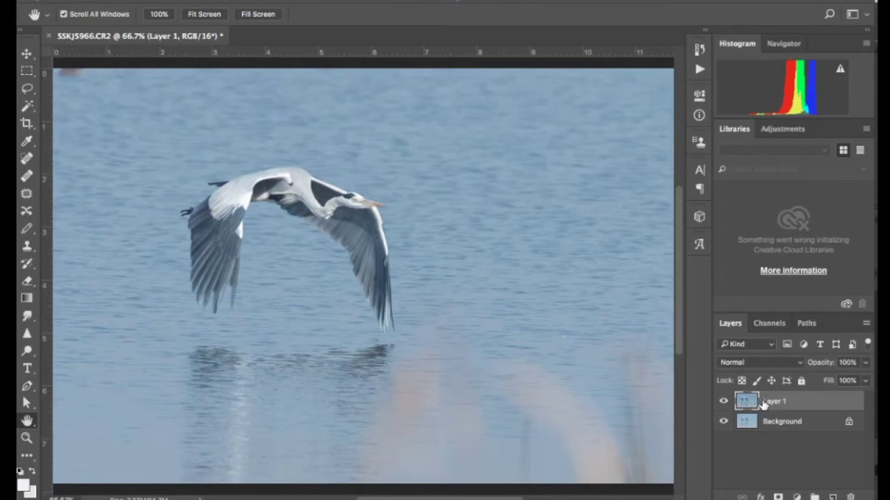
{"action": "left_click", "coordinate": [797, 497]}
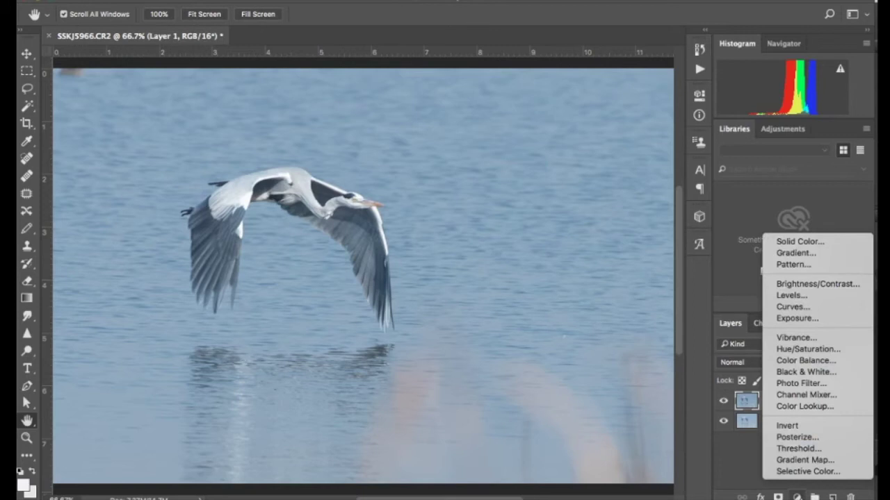
Step: Choose Levels to add a Levels 1 adjustment layer above Layer 1
{"action": "left_click", "coordinate": [799, 298]}
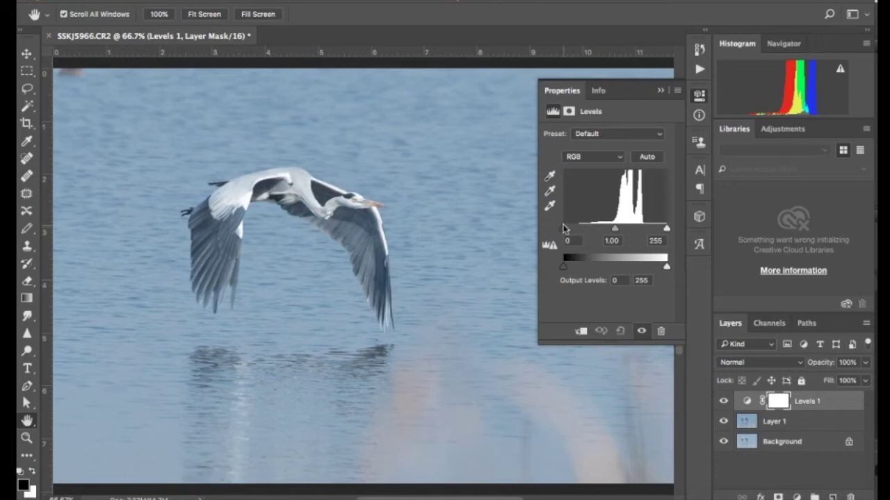
Step: Set Levels input black point to 35 and white point to 237, previewing shadow clipping
{"action": "left_click_drag", "start_coordinate": [564, 231], "coordinate": [576, 232]}
{"action": "left_click_drag", "start_coordinate": [577, 232], "coordinate": [577, 231]}
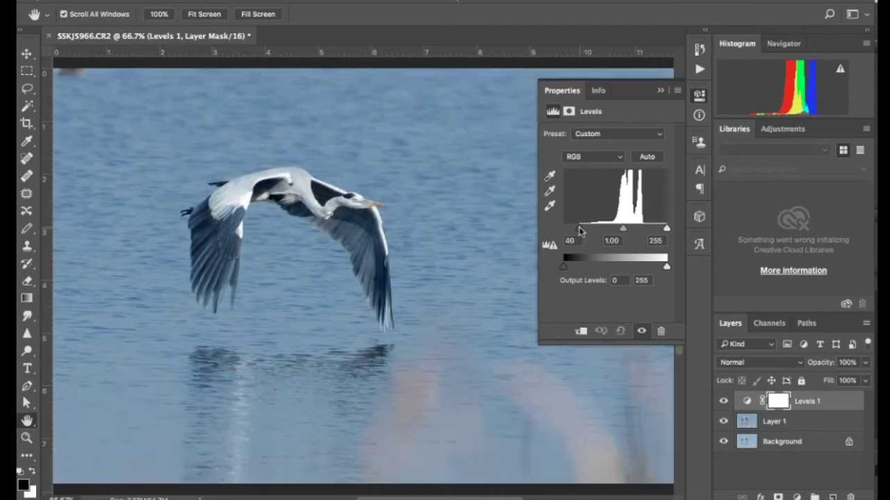
{"action": "left_click_drag", "start_coordinate": [666, 229], "coordinate": [661, 232]}
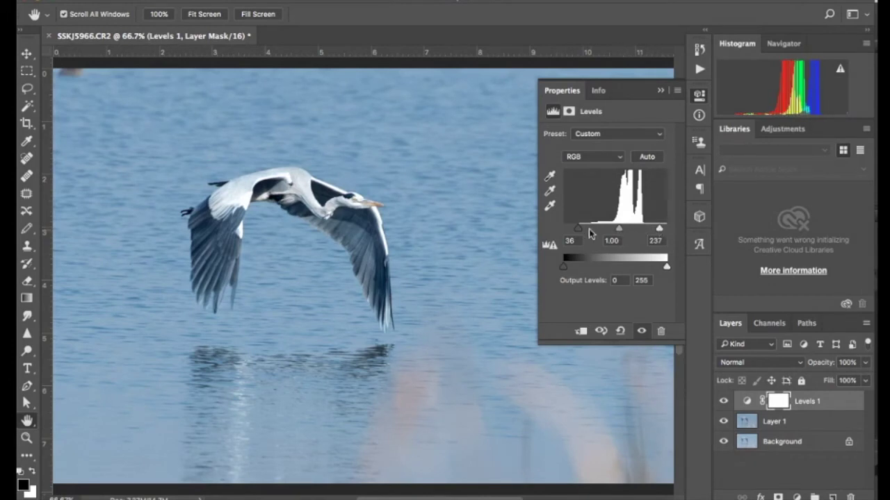
{"action": "left_click_drag", "start_coordinate": [581, 231], "coordinate": [652, 230]}
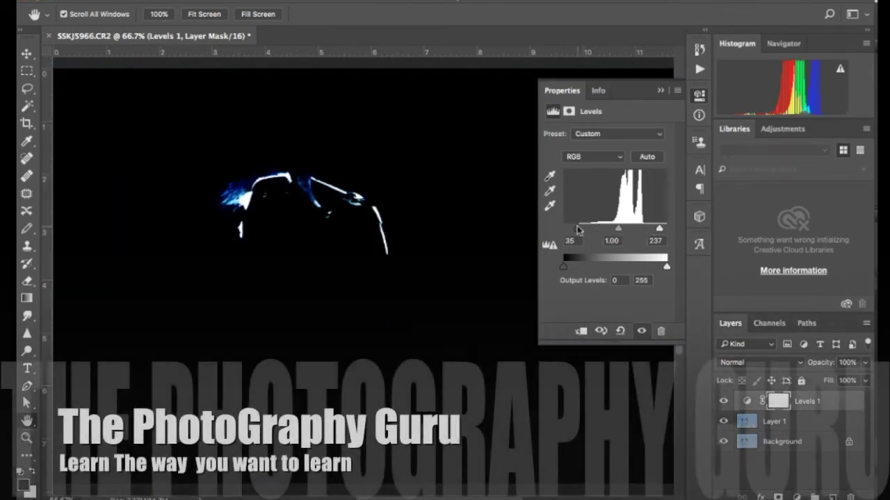
{"action": "left_click_drag", "start_coordinate": [652, 230], "coordinate": [577, 230]}
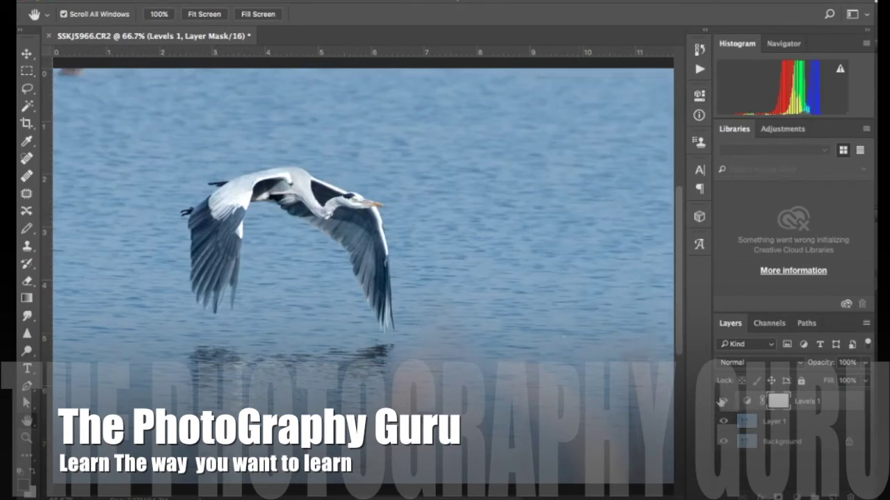
{"action": "left_click", "coordinate": [724, 402]}
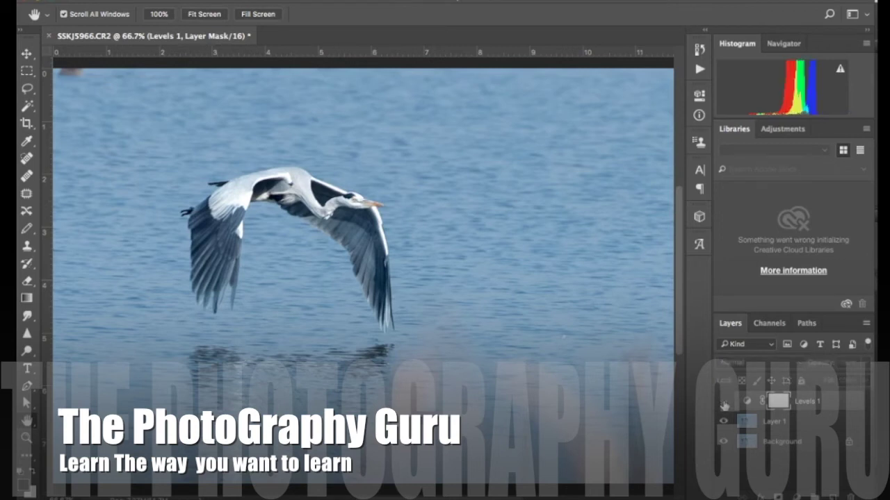
{"action": "left_click", "coordinate": [723, 404]}
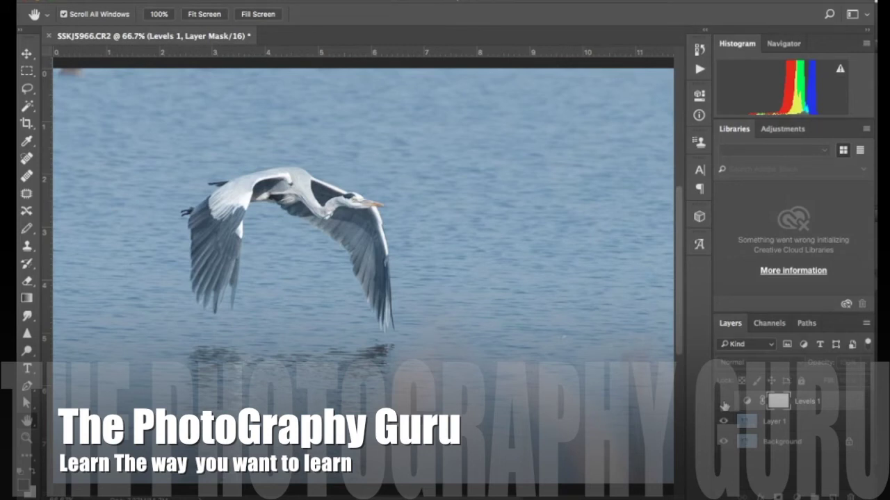
{"action": "left_click", "coordinate": [723, 402]}
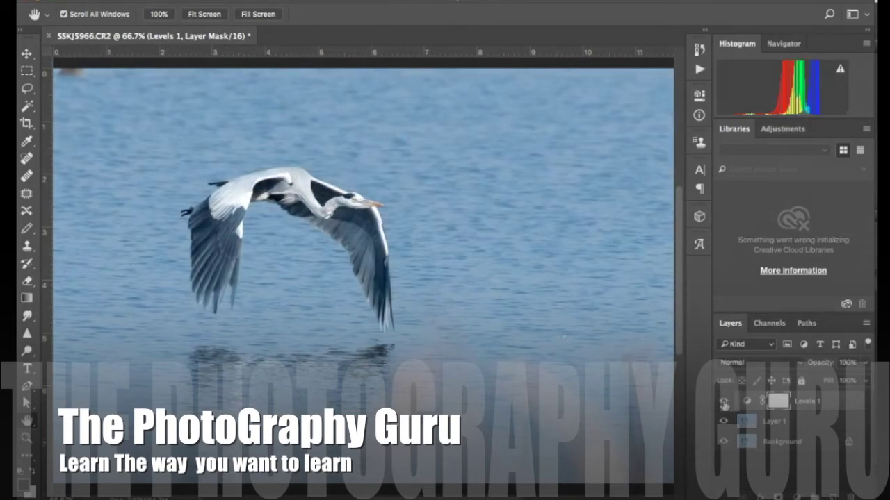
{"action": "left_click", "coordinate": [724, 403]}
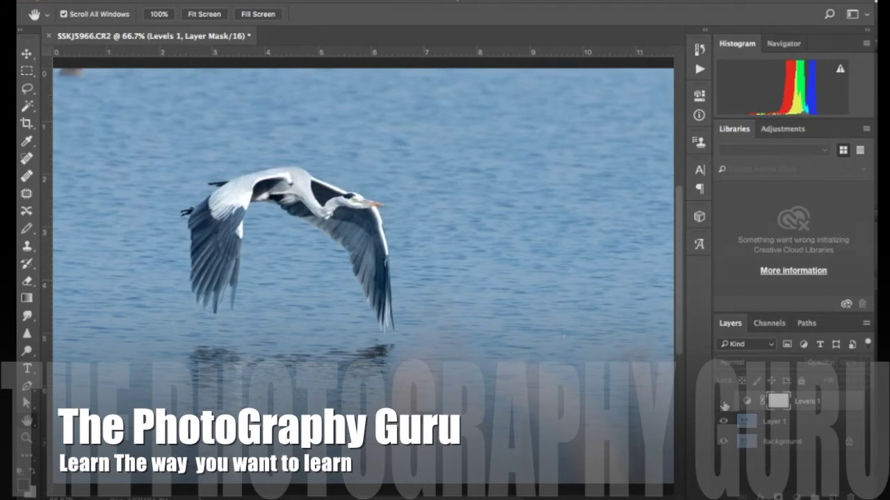
{"action": "left_click", "coordinate": [724, 403]}
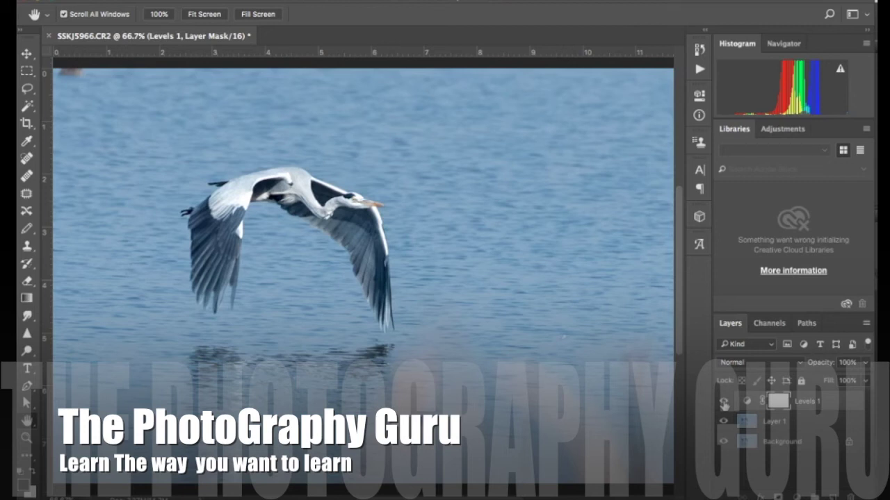
{"action": "left_click", "coordinate": [768, 422]}
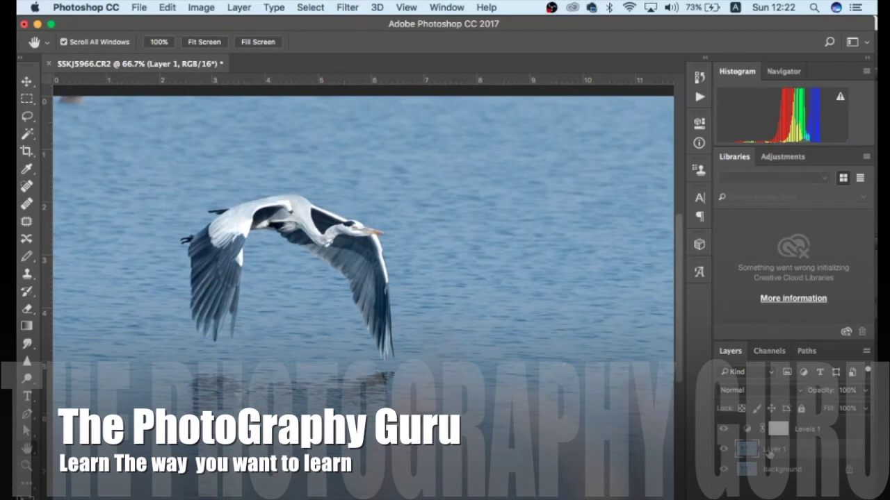
Step: Apply Smart Sharpen to Layer 1 at 90% amount, 0.4 px radius and 13% noise reduction
{"action": "left_click", "coordinate": [346, 7]}
{"action": "mouse_move", "coordinate": [389, 244]}
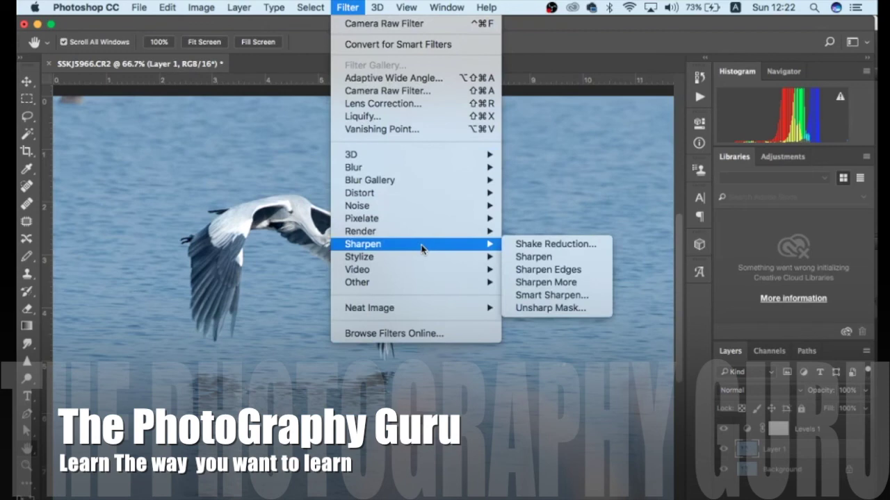
{"action": "left_click", "coordinate": [541, 295]}
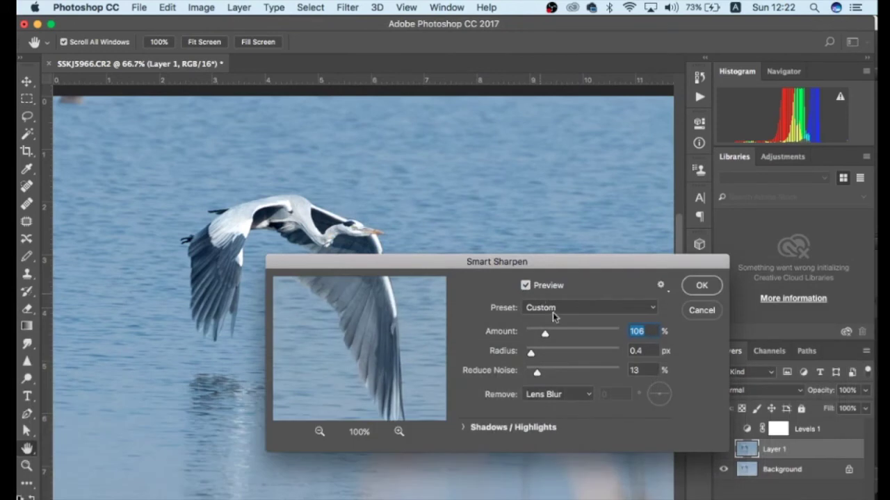
{"action": "left_click_drag", "start_coordinate": [547, 335], "coordinate": [545, 337]}
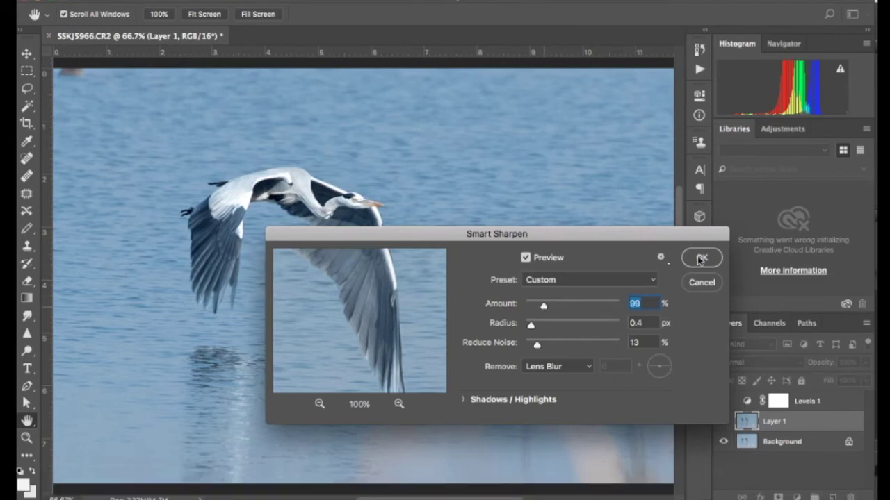
{"action": "left_click", "coordinate": [700, 258]}
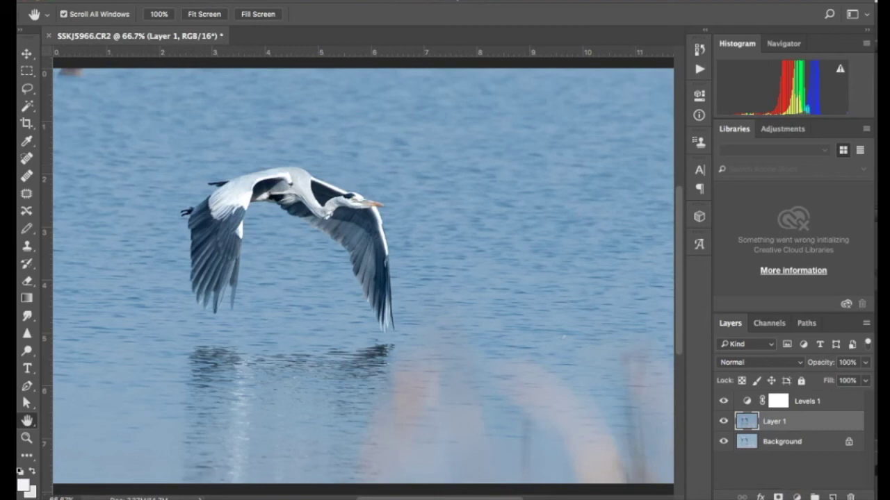
{"action": "left_click", "coordinate": [202, 0]}
{"action": "mouse_move", "coordinate": [230, 4]}
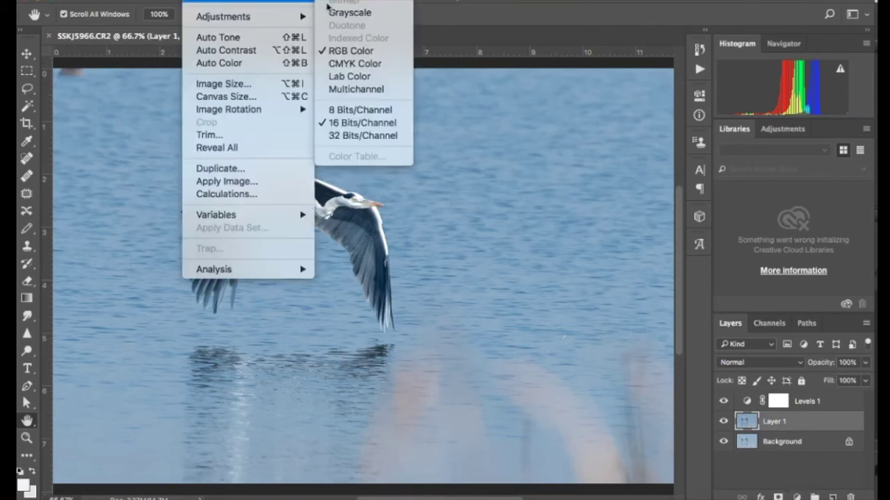
Step: Convert the photo to 8 bits per channel, trying a 2000 px width but keeping 1390 × 927 px
{"action": "left_click", "coordinate": [361, 110]}
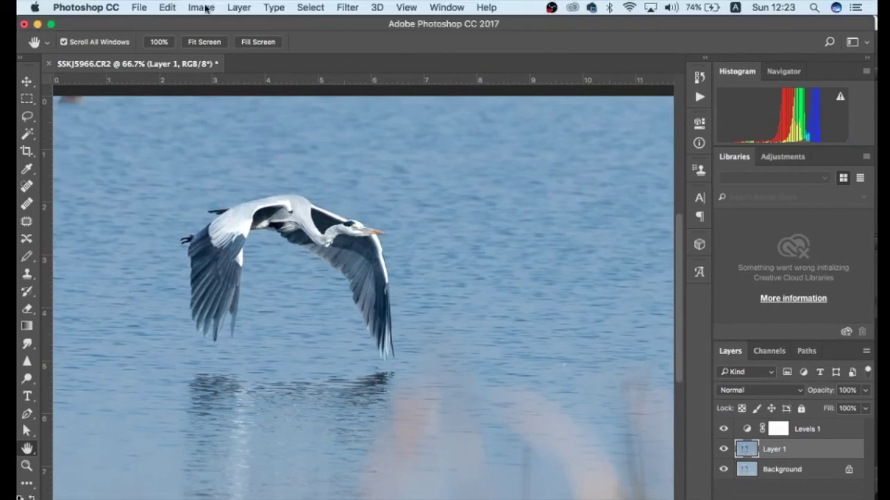
{"action": "left_click", "coordinate": [206, 8]}
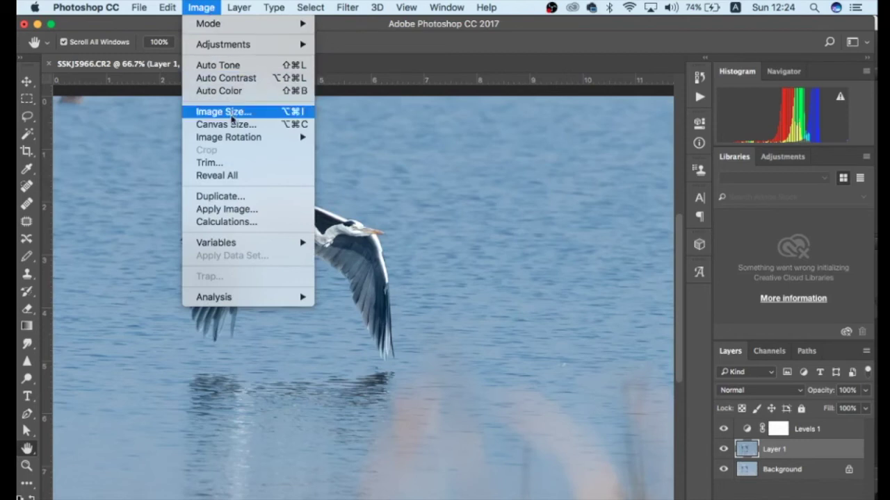
{"action": "left_click", "coordinate": [232, 116]}
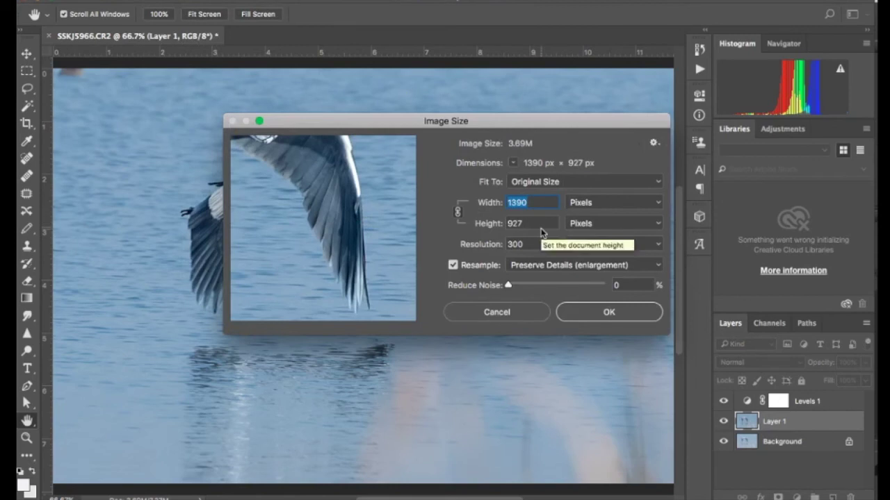
{"action": "type", "text": "2"}
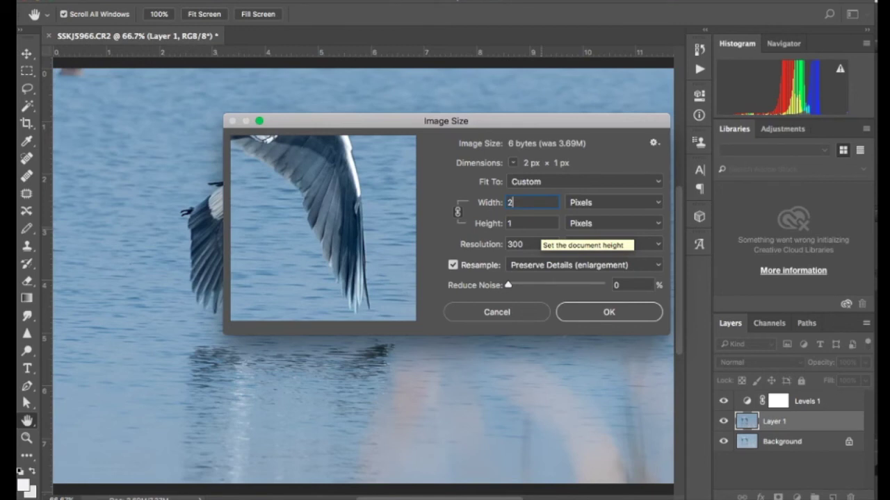
{"action": "type", "text": "000"}
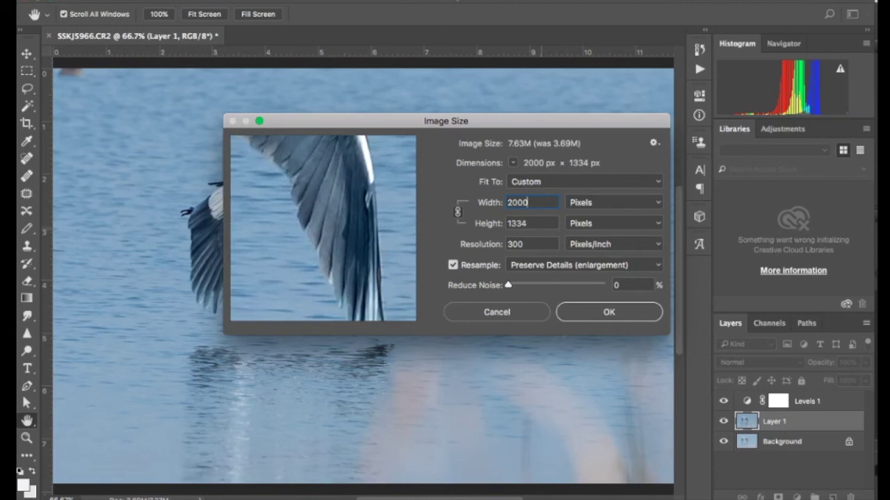
{"action": "left_click", "coordinate": [521, 314]}
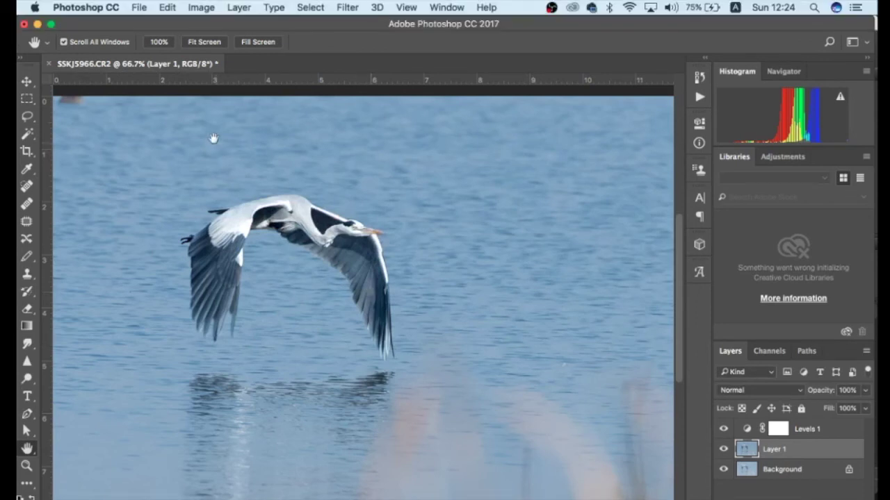
{"action": "left_click", "coordinate": [170, 9]}
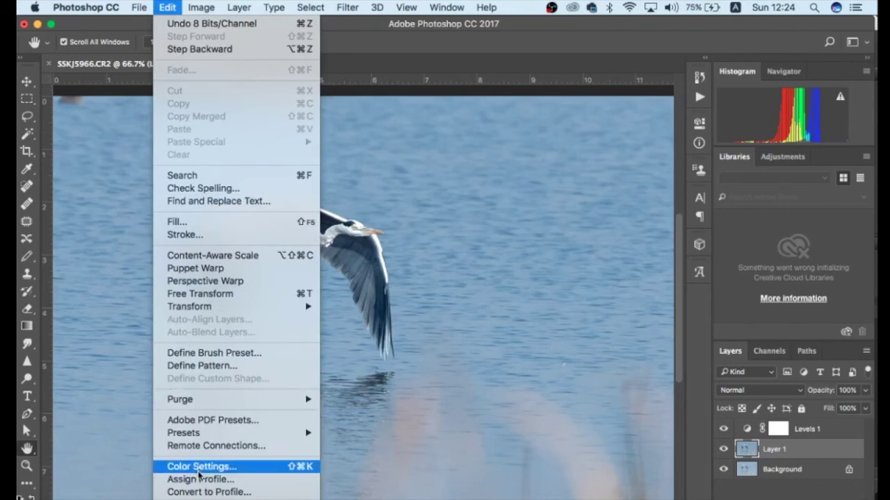
Step: Convert the photo from Adobe RGB (1998) to sRGB IEC61966-2.1, flattening it to one Background layer
{"action": "left_click", "coordinate": [203, 492]}
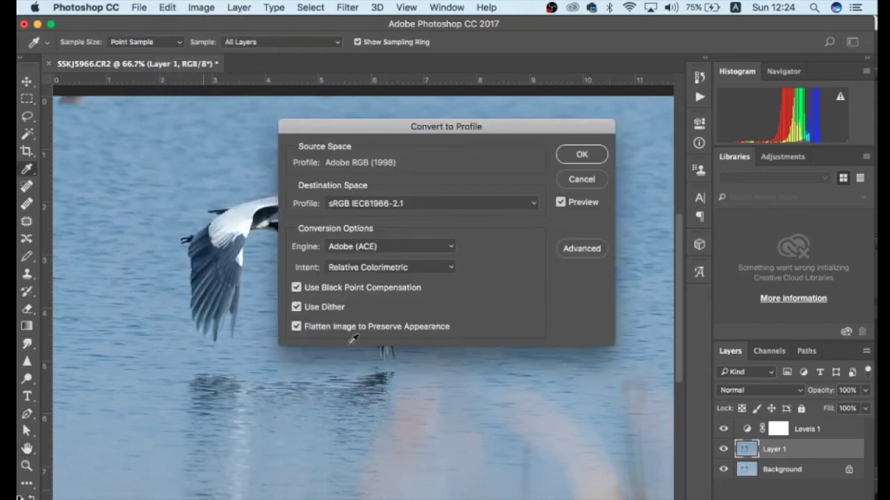
{"action": "left_click", "coordinate": [452, 212]}
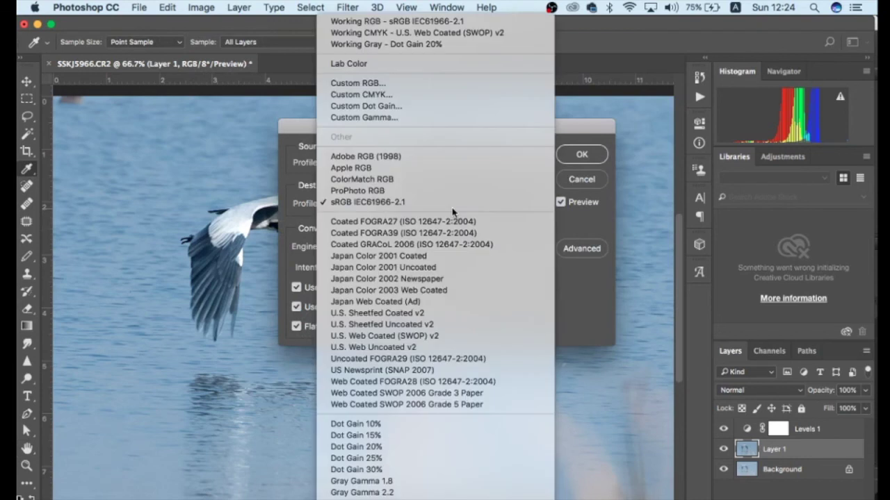
{"action": "left_click", "coordinate": [417, 201]}
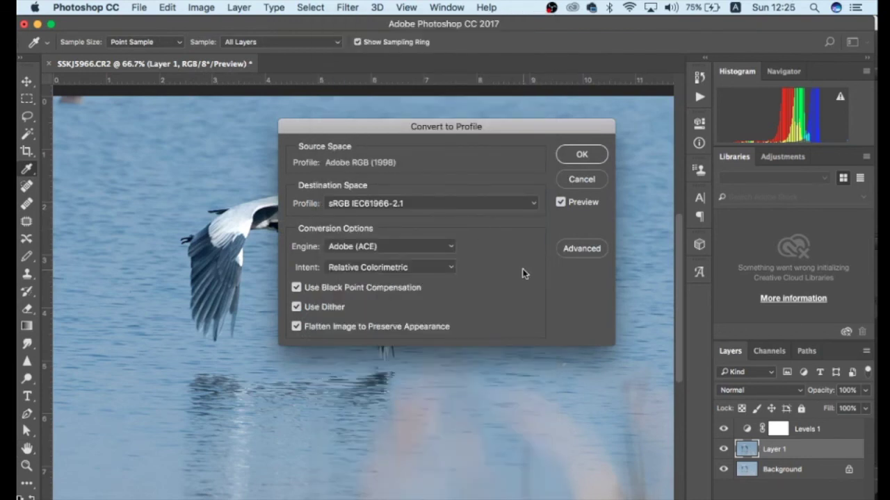
{"action": "left_click", "coordinate": [582, 155]}
{"action": "key", "text": "h"}
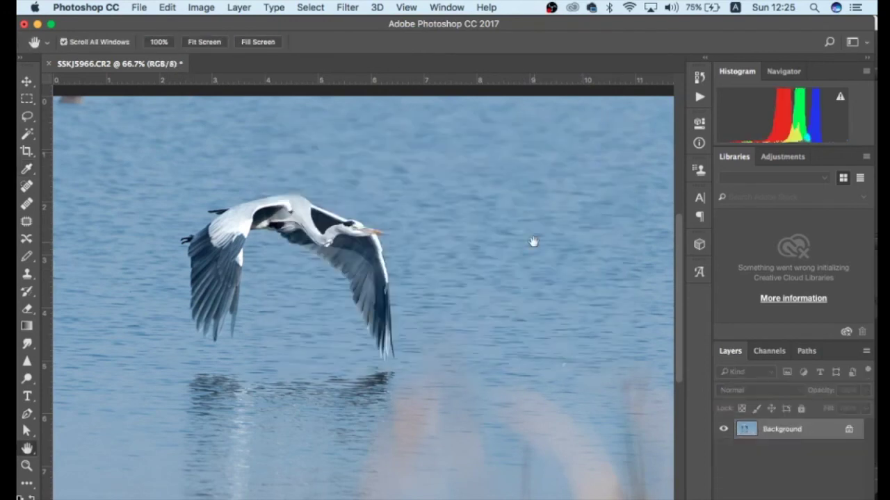
{"action": "key", "text": "f"}
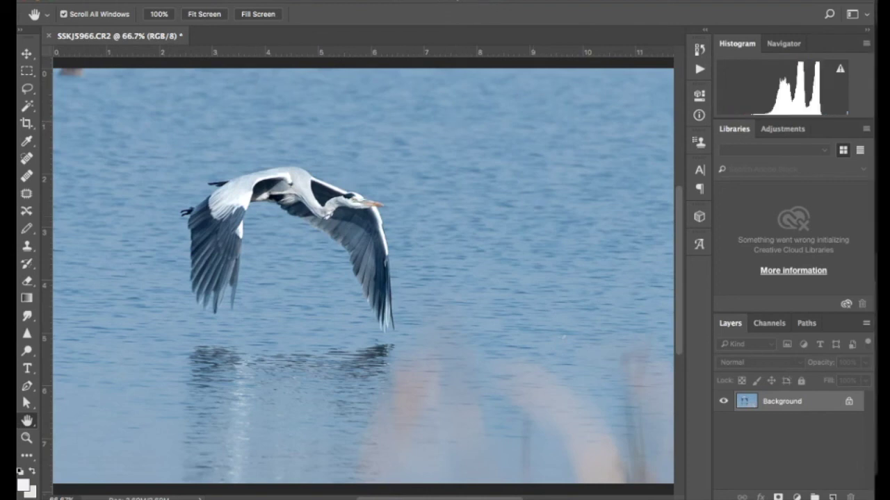
{"action": "left_click", "coordinate": [139, 2]}
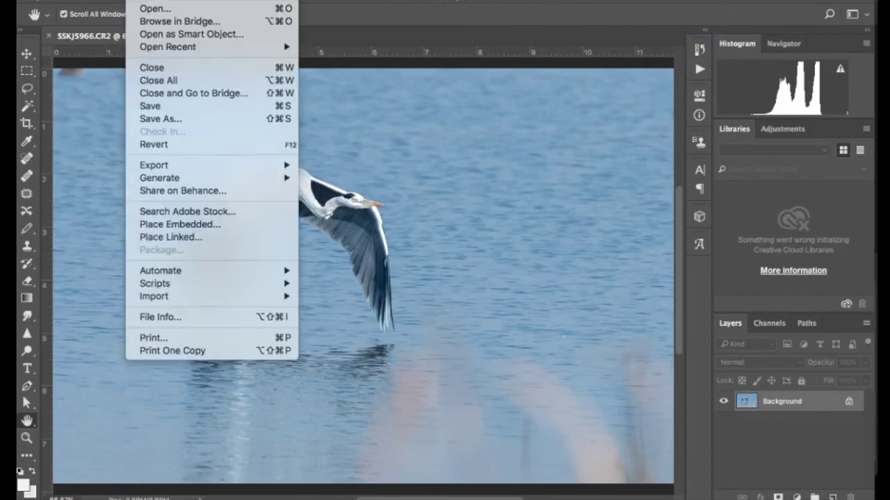
Step: Save the photo as JPEG SSKJ5966.jpg in the Post Processing folder
{"action": "left_click", "coordinate": [169, 118]}
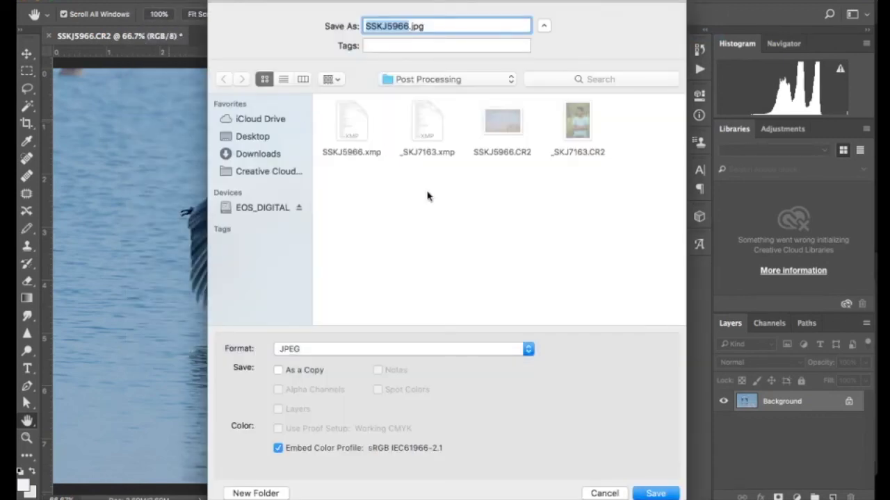
{"action": "left_click", "coordinate": [529, 351]}
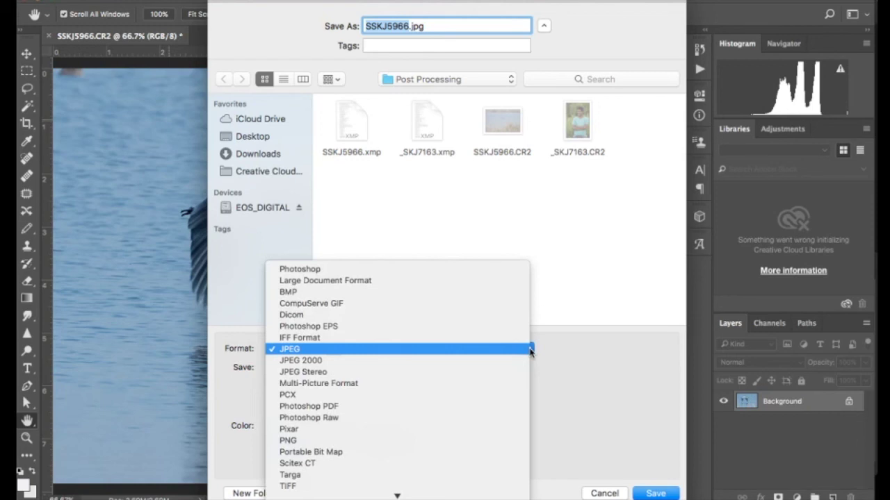
{"action": "left_click", "coordinate": [477, 271]}
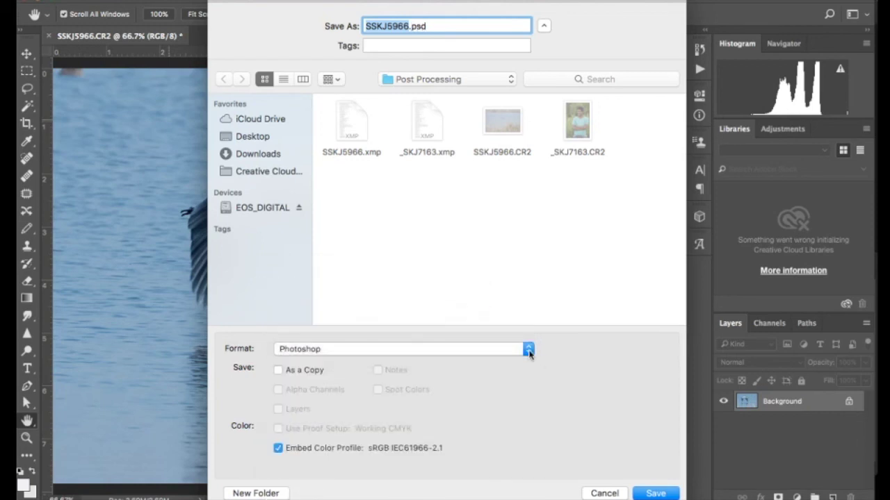
{"action": "left_click", "coordinate": [529, 351]}
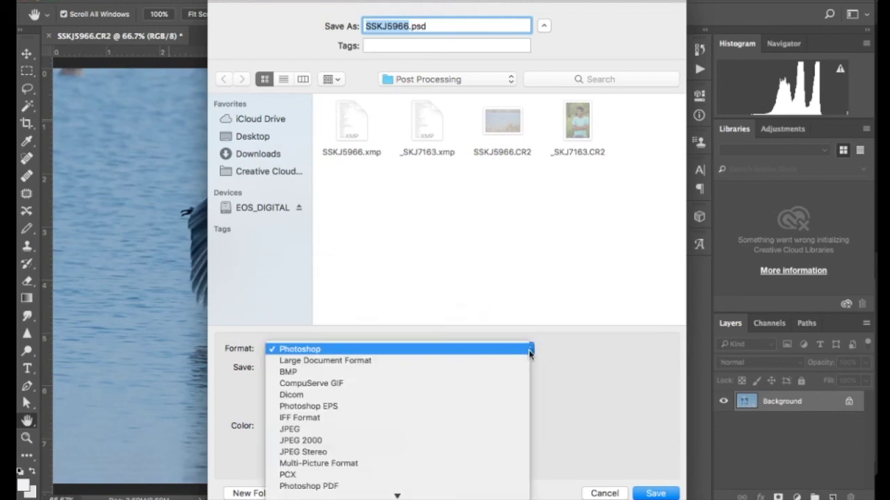
{"action": "left_click", "coordinate": [483, 429]}
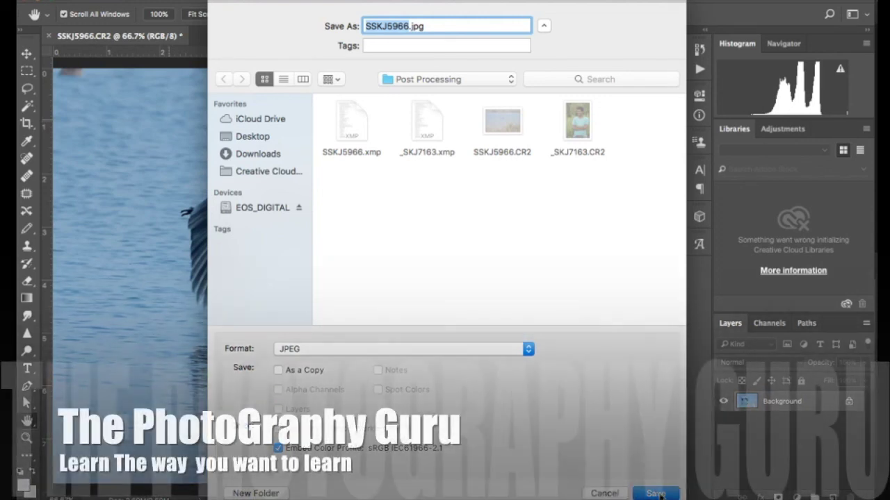
{"action": "left_click", "coordinate": [654, 493]}
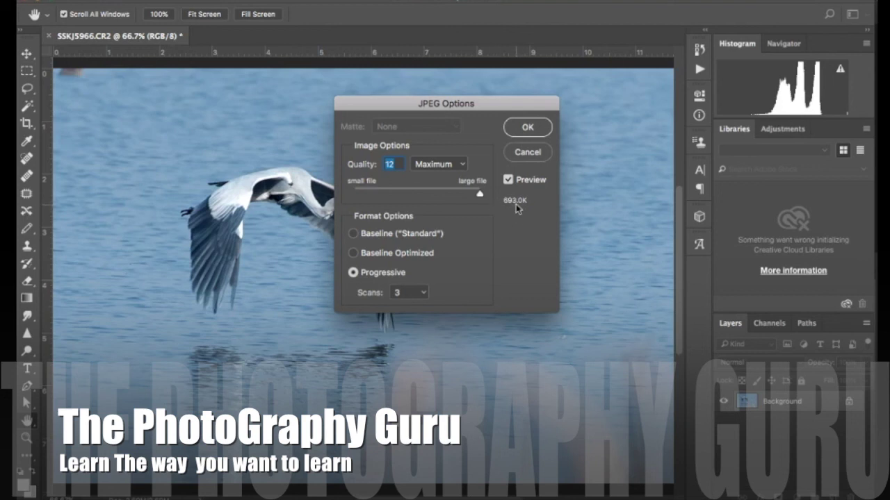
Step: Accept JPEG Options at Quality 12 (Maximum), Progressive with 3 scans
{"action": "left_click", "coordinate": [528, 127]}
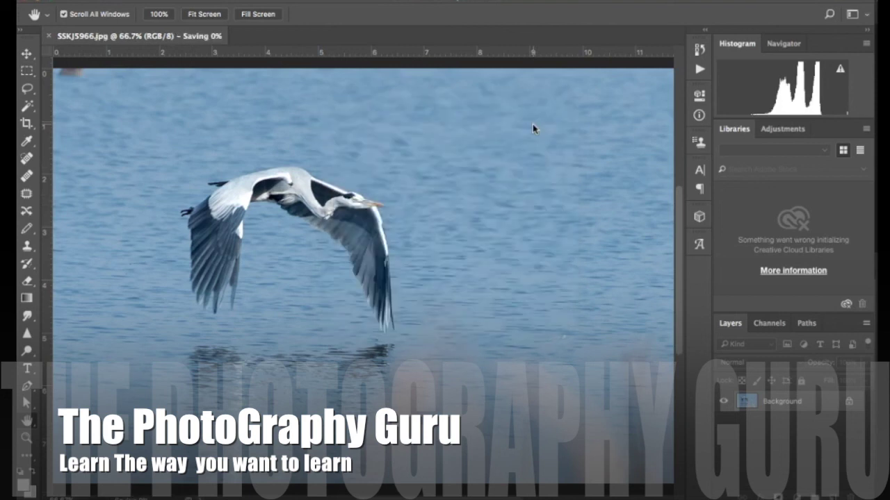